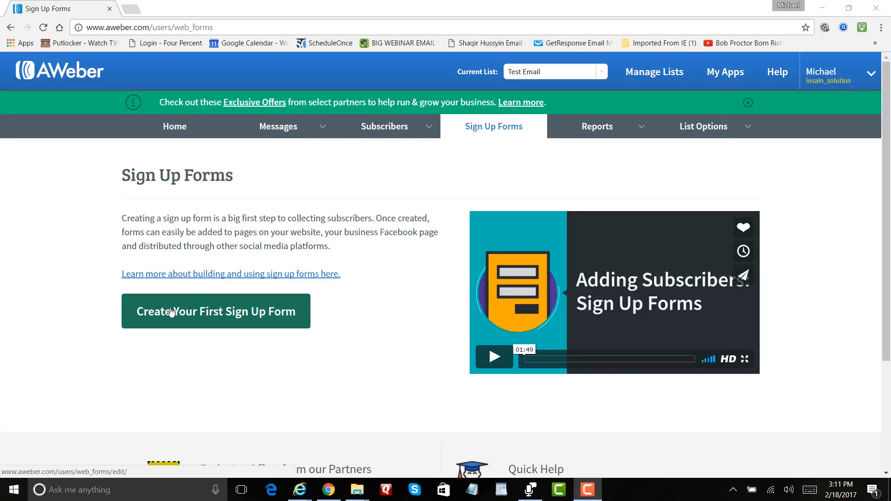
Start creating the first sign-up form and load the Big Sale template in the Blue color scheme
{"action": "left_click", "coordinate": [205, 312]}
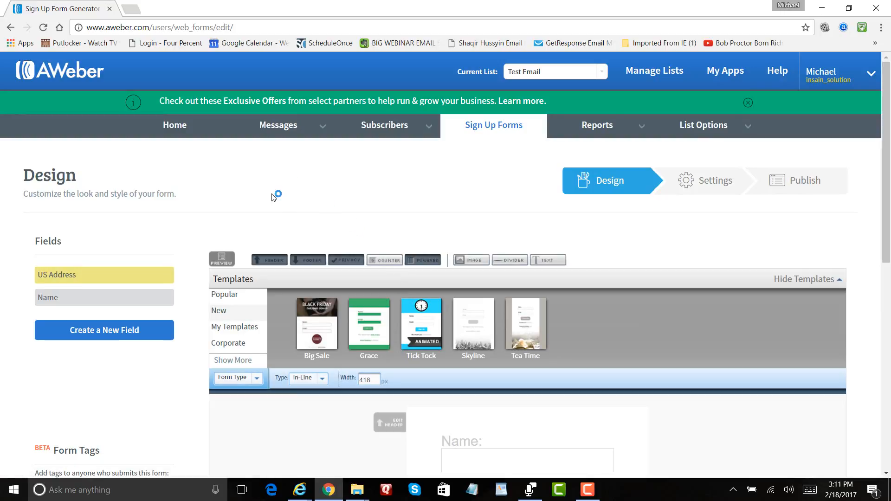
{"action": "scroll", "coordinate": [185, 200], "scroll_direction": "down", "scroll_amount": 1}
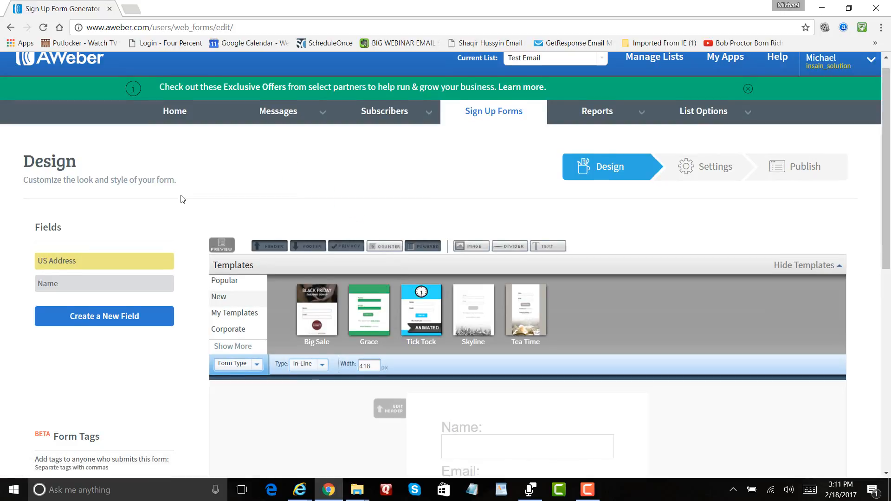
{"action": "scroll", "coordinate": [194, 202], "scroll_direction": "down", "scroll_amount": 1}
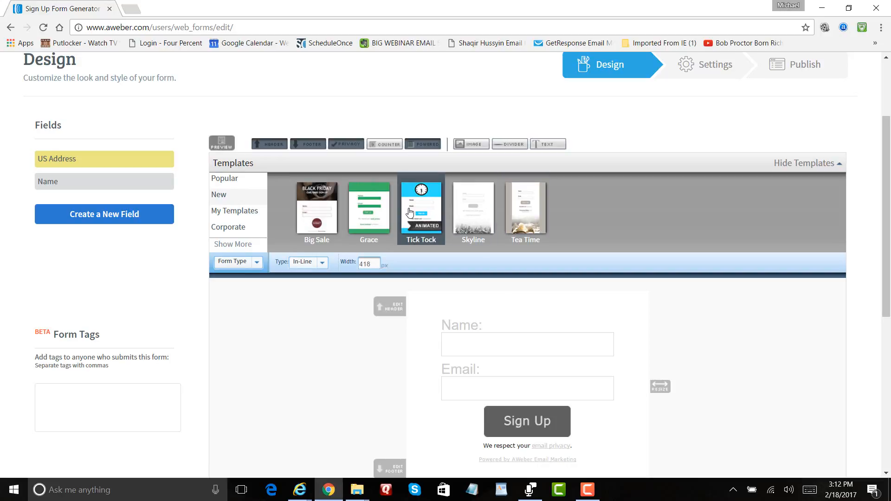
{"action": "left_click", "coordinate": [324, 199]}
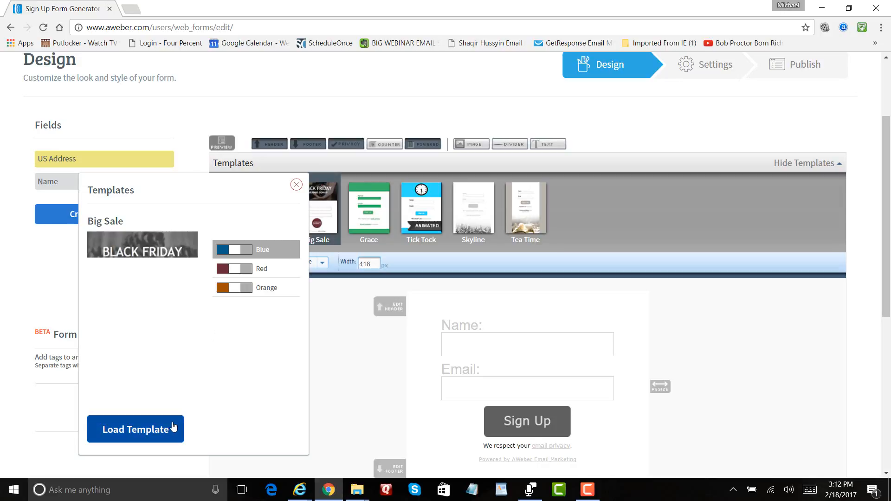
{"action": "left_click", "coordinate": [171, 428]}
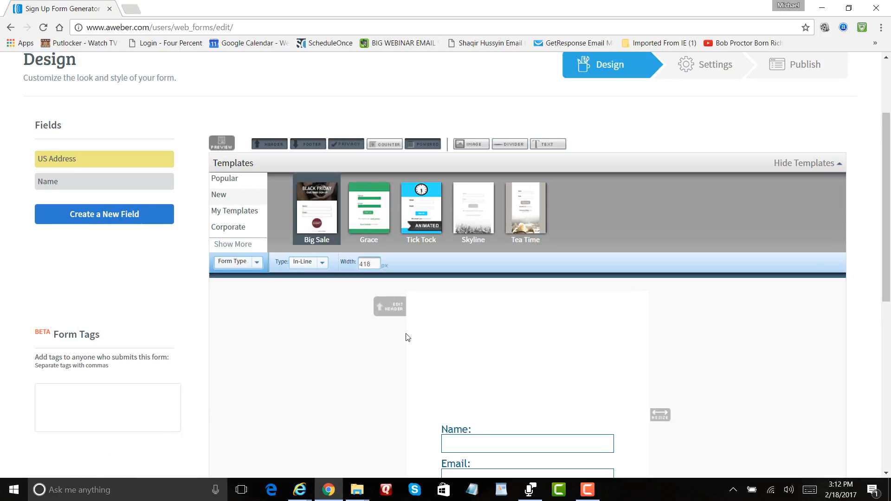
Review the loaded form's layout and browse the Popular and New template categories
{"action": "scroll", "coordinate": [358, 357], "scroll_direction": "down", "scroll_amount": 3}
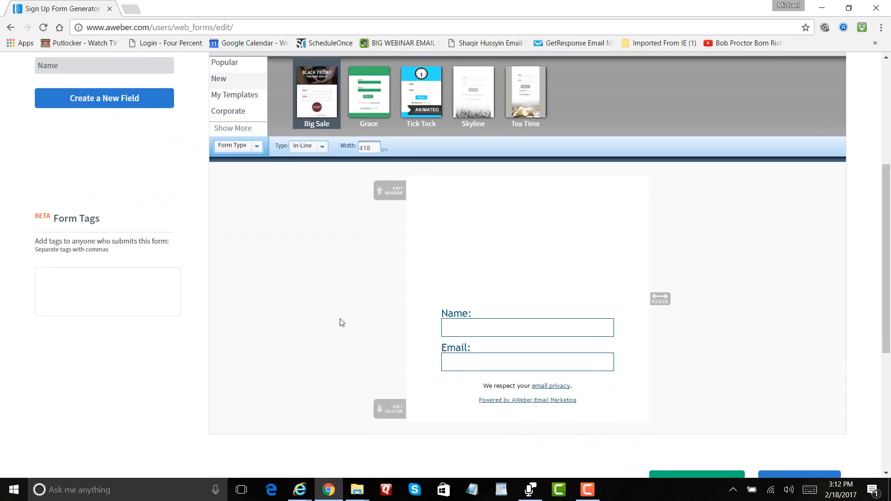
{"action": "scroll", "coordinate": [347, 330], "scroll_direction": "down", "scroll_amount": 2}
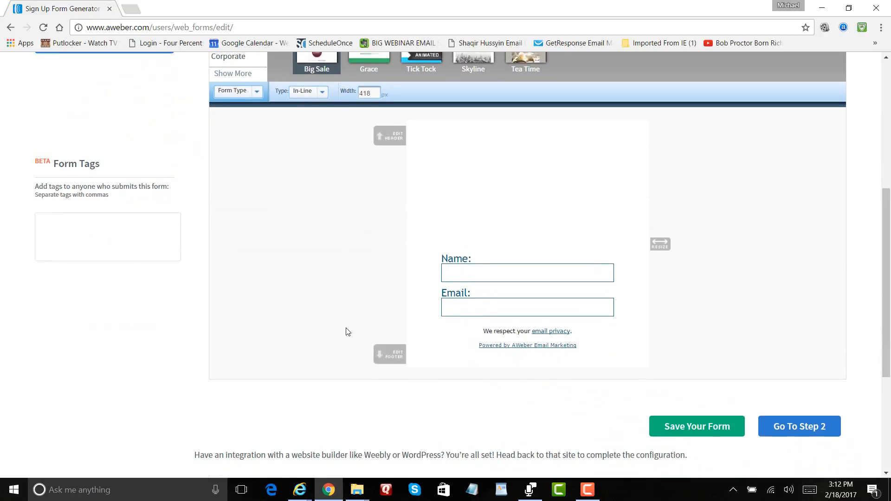
{"action": "scroll", "coordinate": [348, 331], "scroll_direction": "up", "scroll_amount": 2}
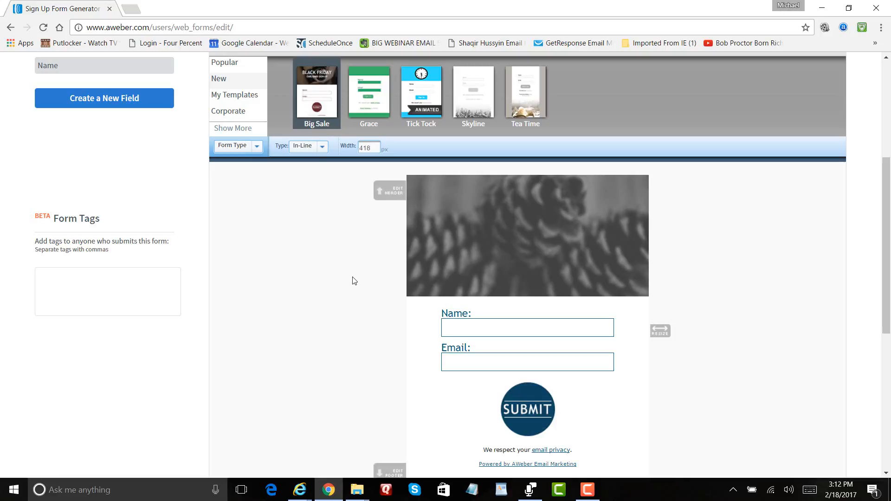
{"action": "scroll", "coordinate": [354, 281], "scroll_direction": "down", "scroll_amount": 1}
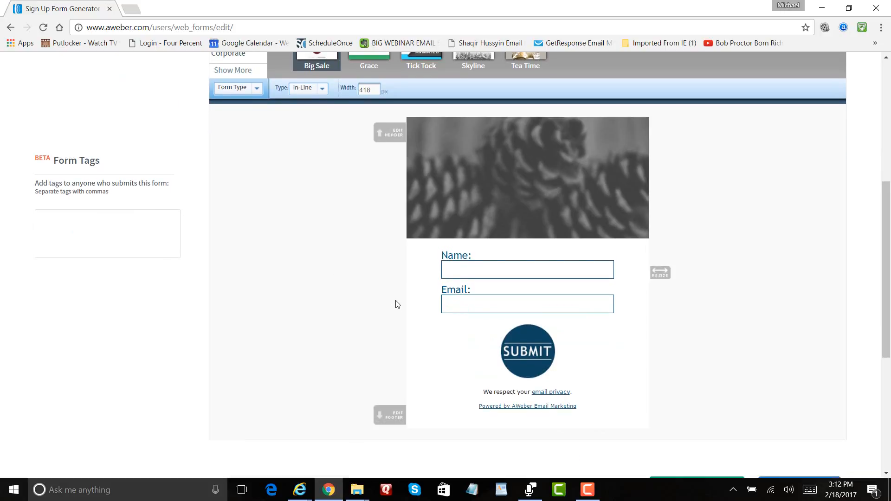
{"action": "scroll", "coordinate": [336, 269], "scroll_direction": "up", "scroll_amount": 2}
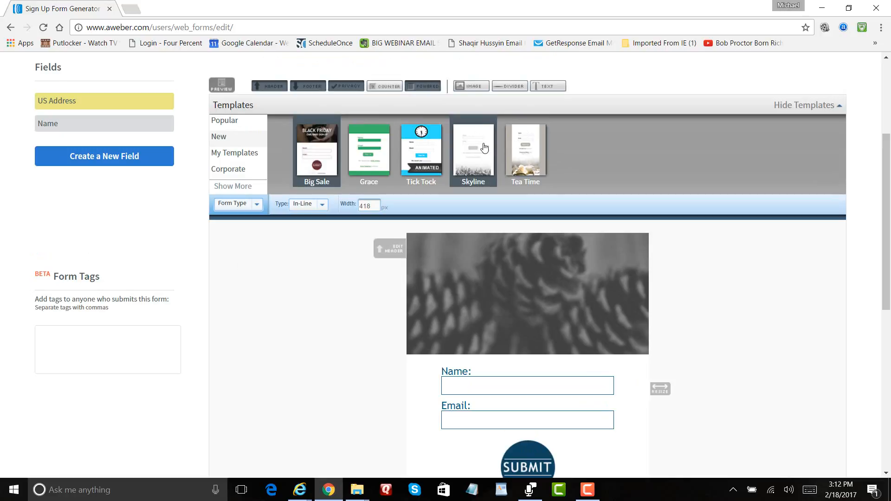
{"action": "left_click", "coordinate": [229, 123]}
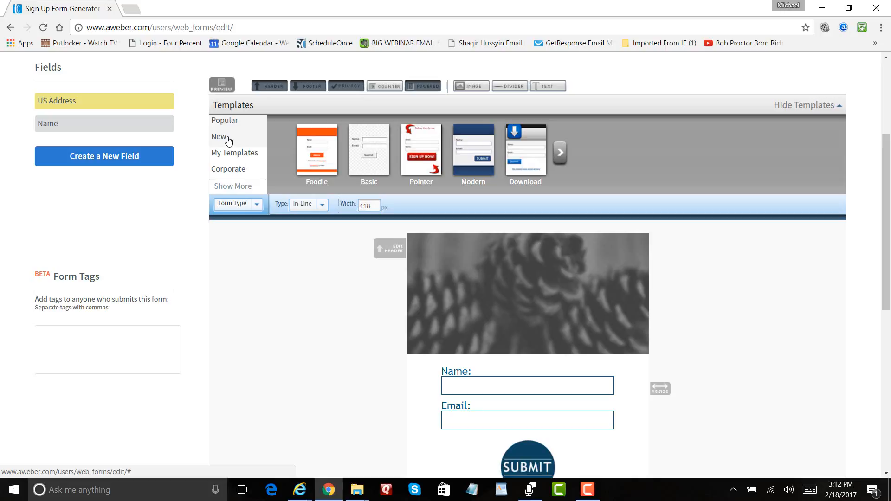
{"action": "left_click", "coordinate": [227, 138]}
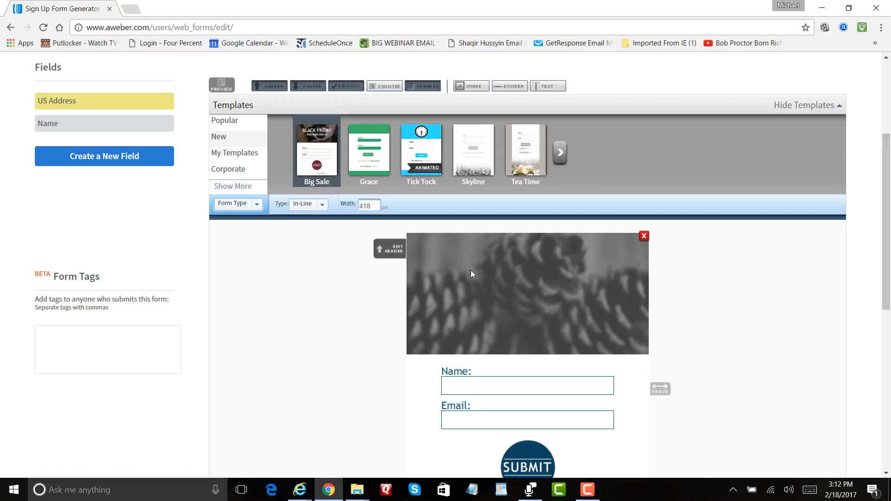
Edit the form header with yellow as the text color and enter "This is to Show you what looks like"
{"action": "left_click", "coordinate": [390, 249]}
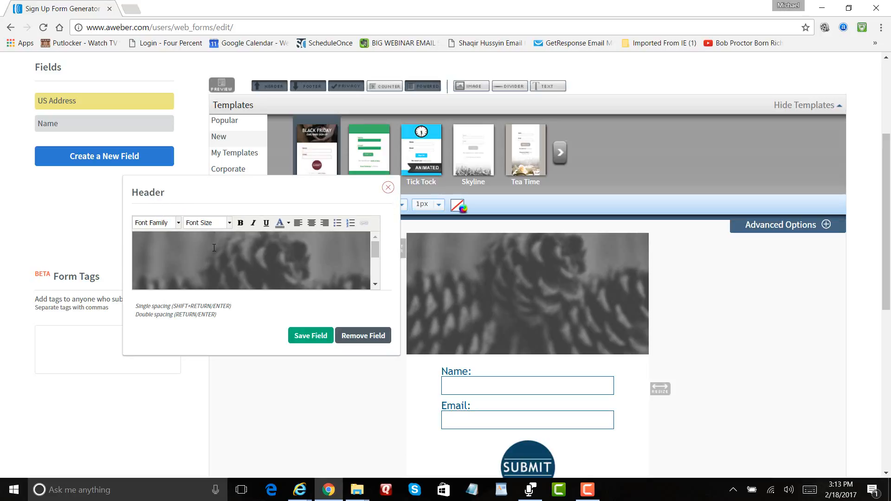
{"action": "left_click", "coordinate": [289, 224]}
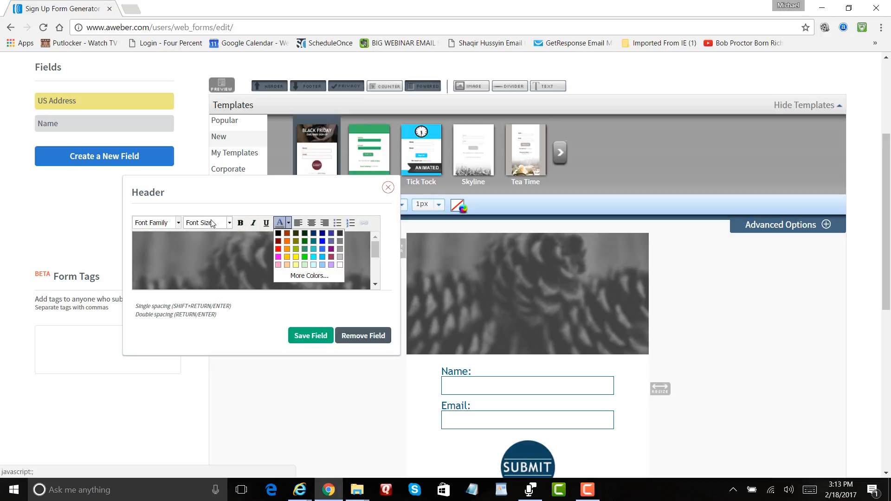
{"action": "left_click", "coordinate": [297, 259]}
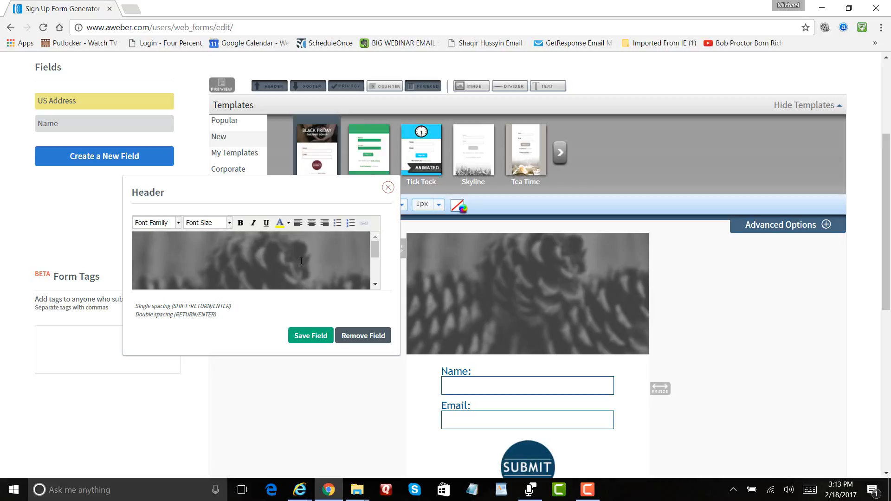
{"action": "type", "text": "Th"}
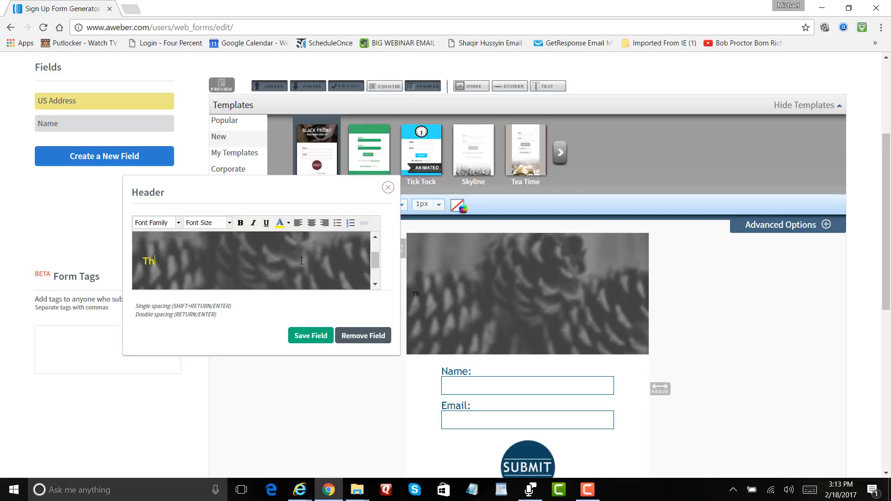
{"action": "type", "text": "is is to Show you what l"}
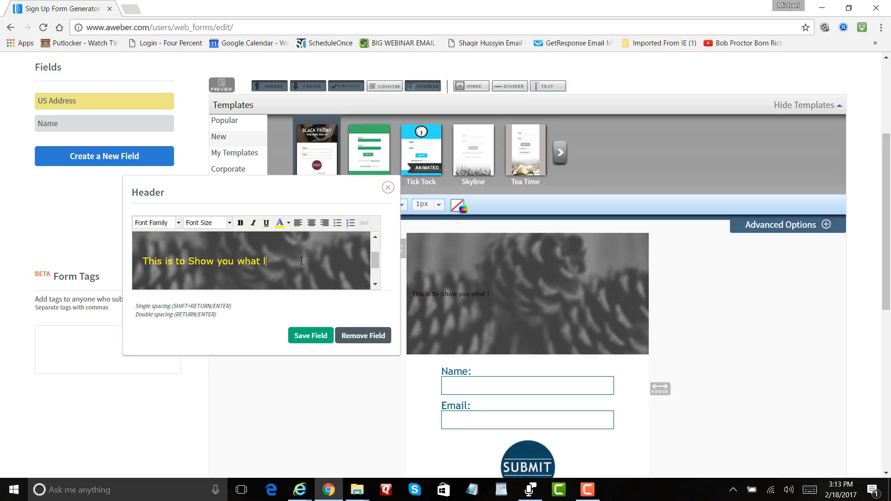
{"action": "type", "text": "ooks like"}
Try to enlarge the header text to 13px and then 36px, and save the header field
{"action": "triple_click", "coordinate": [310, 269]}
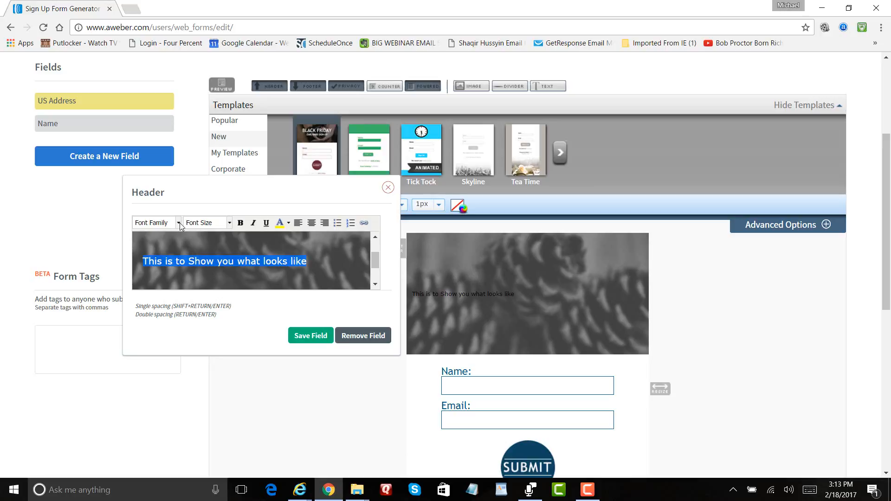
{"action": "left_click", "coordinate": [229, 223]}
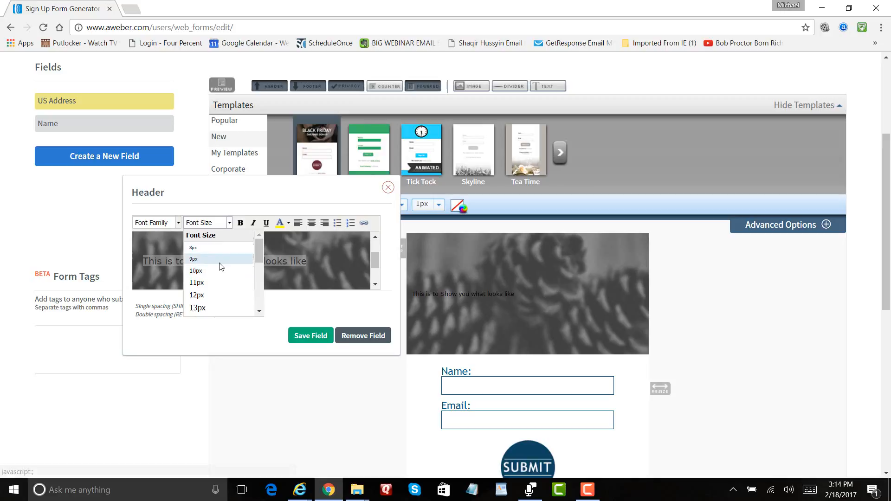
{"action": "left_click", "coordinate": [221, 308]}
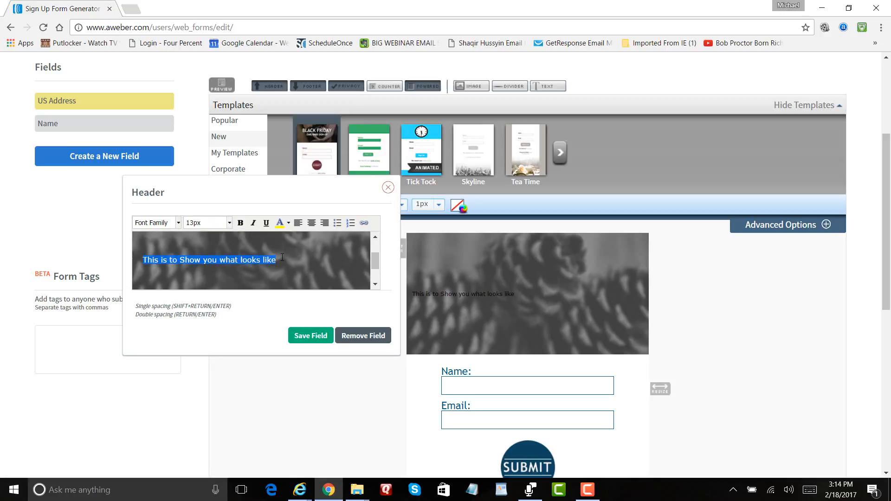
{"action": "left_click", "coordinate": [230, 223]}
{"action": "left_click_drag", "start_coordinate": [262, 256], "coordinate": [263, 285]}
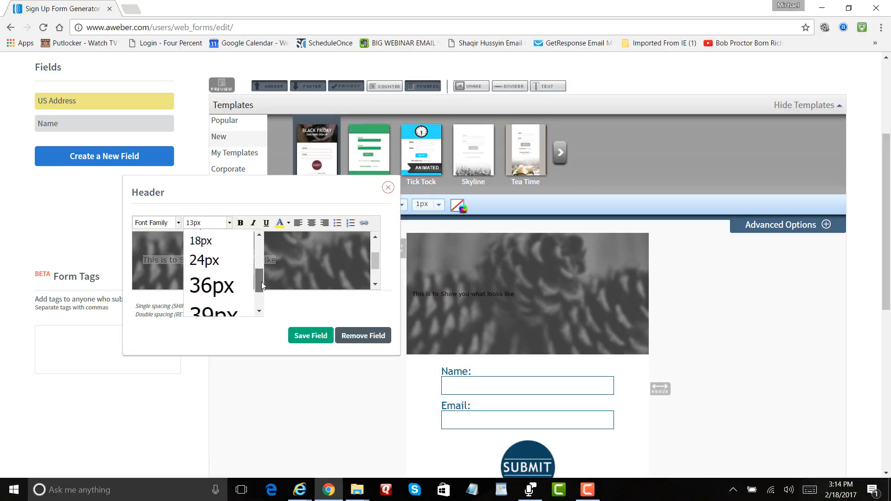
{"action": "left_click", "coordinate": [212, 285]}
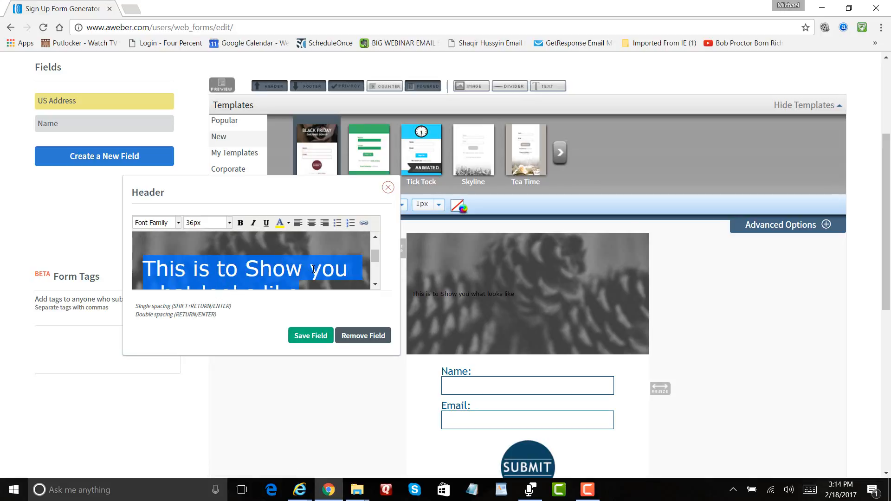
{"action": "left_click", "coordinate": [311, 336]}
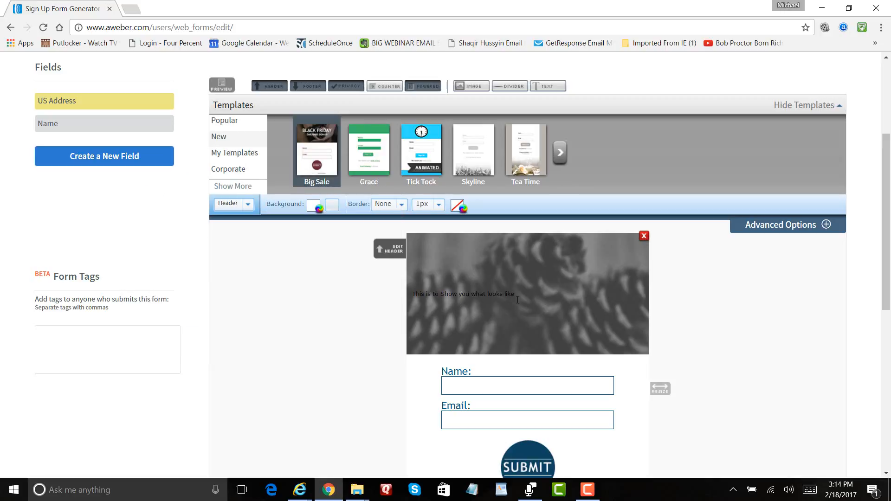
Reopen the header, color its whole text yellow, set the font size to 36px and save the field
{"action": "left_click", "coordinate": [532, 296]}
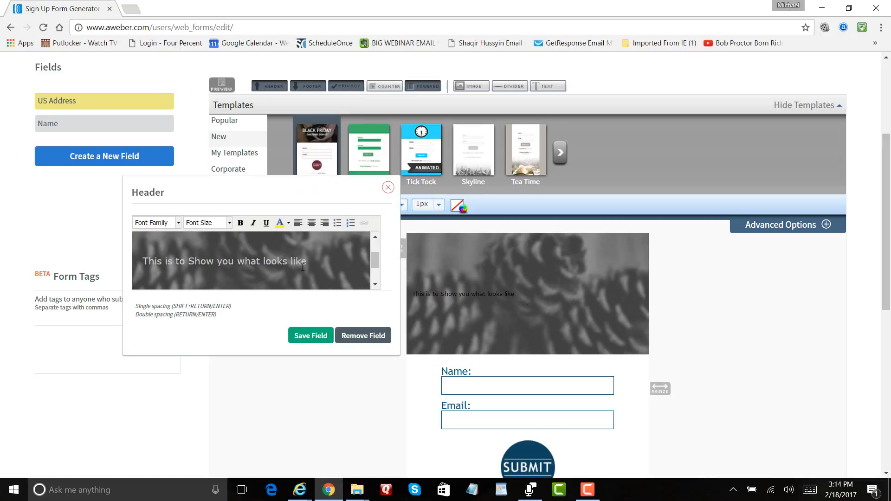
{"action": "left_click_drag", "start_coordinate": [311, 263], "coordinate": [183, 263]}
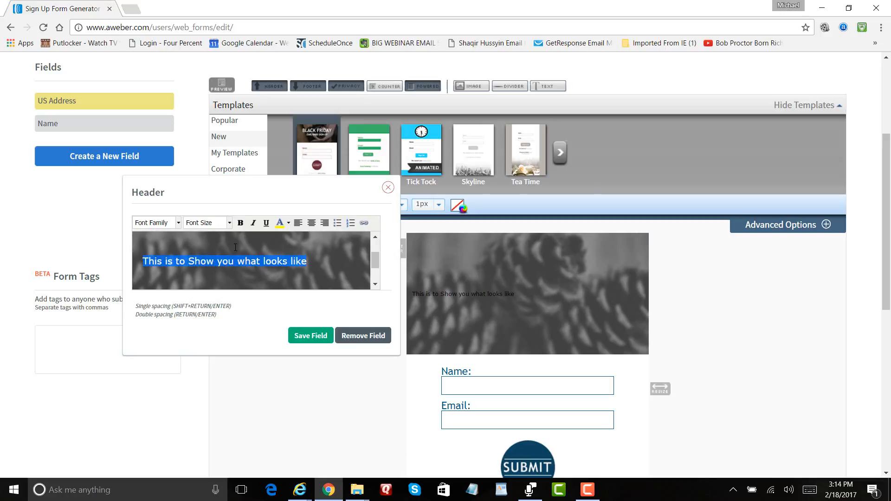
{"action": "left_click", "coordinate": [288, 223]}
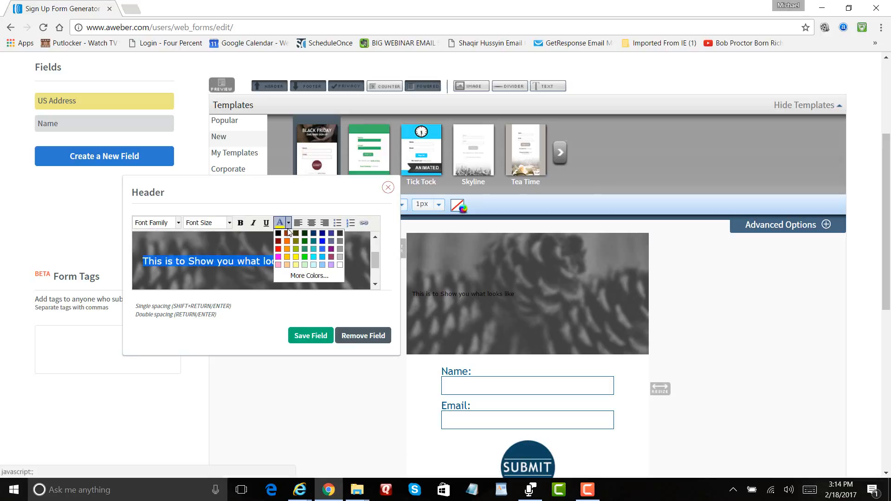
{"action": "left_click", "coordinate": [296, 258]}
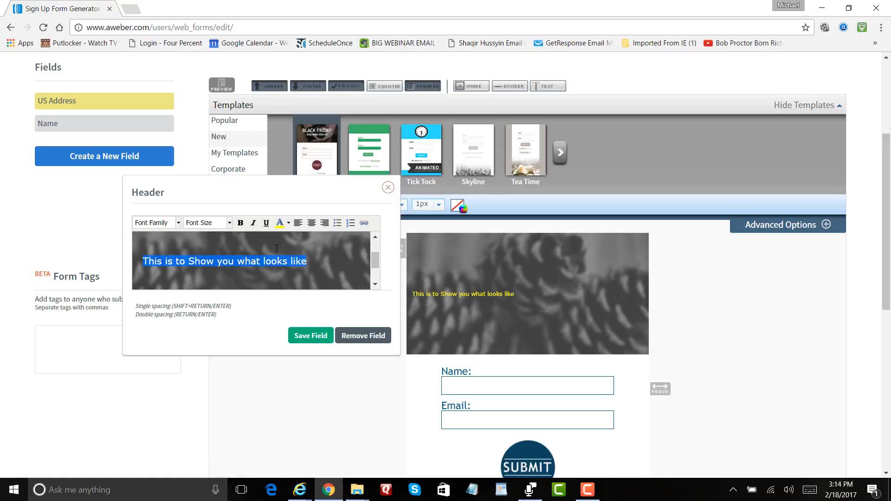
{"action": "left_click", "coordinate": [229, 224]}
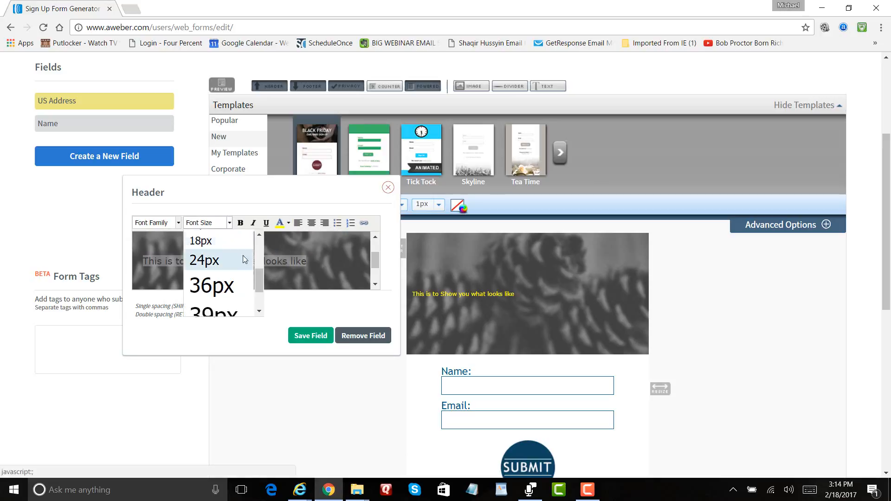
{"action": "left_click", "coordinate": [231, 287]}
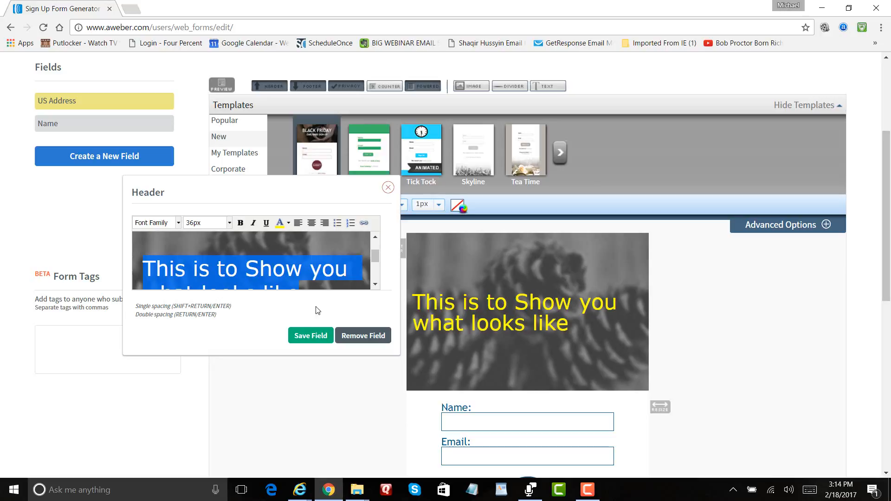
{"action": "left_click", "coordinate": [316, 337]}
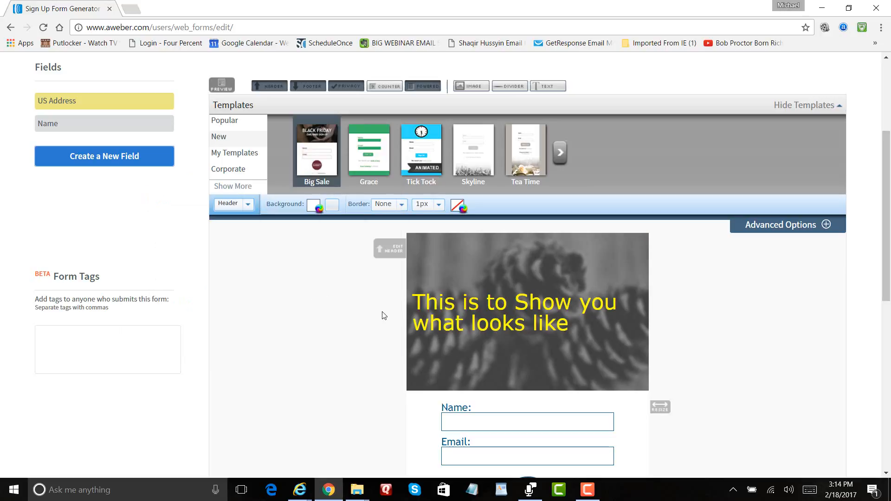
Create a new custom field on the sign-up form and try to name it "Phone #:"
{"action": "scroll", "coordinate": [384, 316], "scroll_direction": "down", "scroll_amount": 2}
{"action": "scroll", "coordinate": [384, 316], "scroll_direction": "down", "scroll_amount": 1}
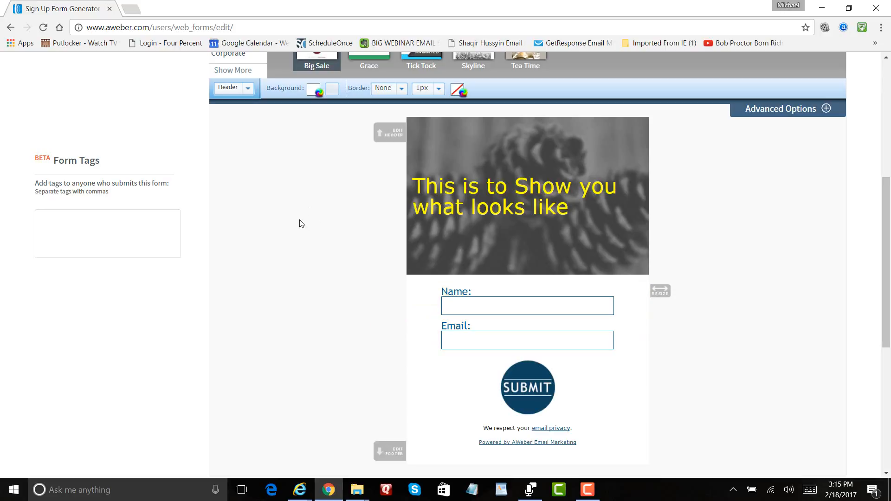
{"action": "scroll", "coordinate": [301, 240], "scroll_direction": "up", "scroll_amount": 1}
{"action": "scroll", "coordinate": [300, 240], "scroll_direction": "up", "scroll_amount": 2}
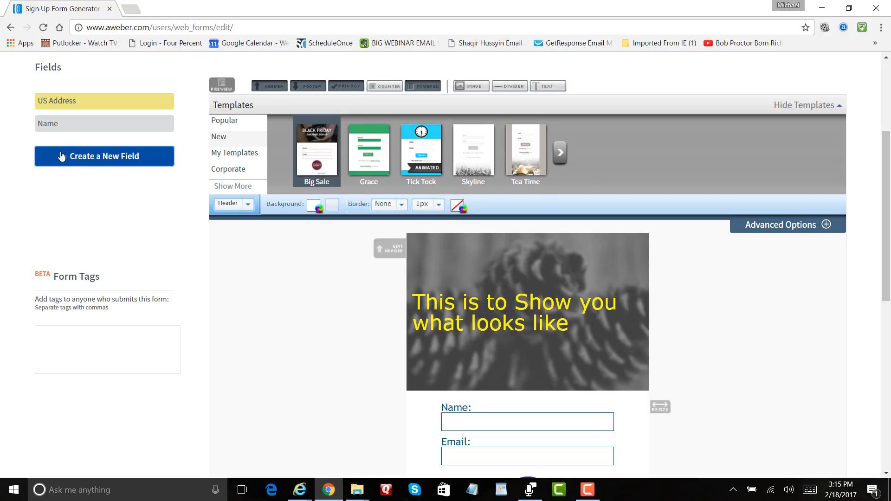
{"action": "left_click", "coordinate": [94, 159]}
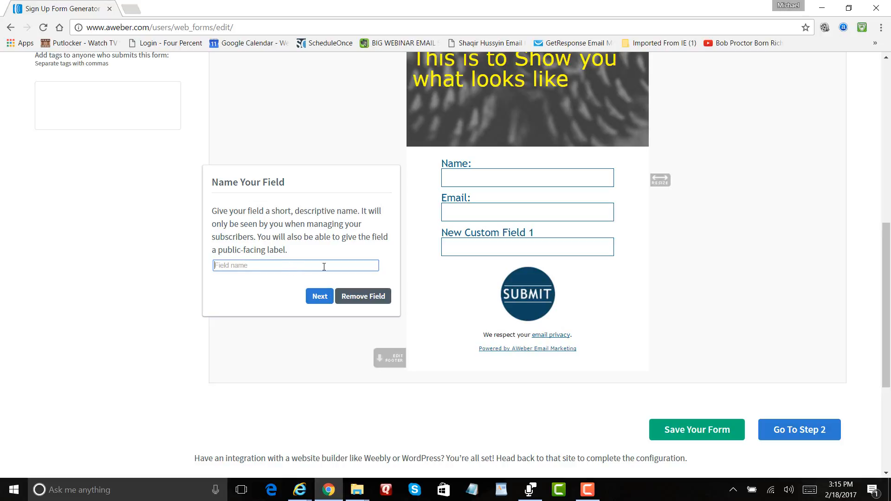
{"action": "type", "text": "Phone #:"}
{"action": "left_click", "coordinate": [320, 296]}
Correct the new field's name to Phone, without special characters, and continue to its settings
{"action": "left_click", "coordinate": [239, 266]}
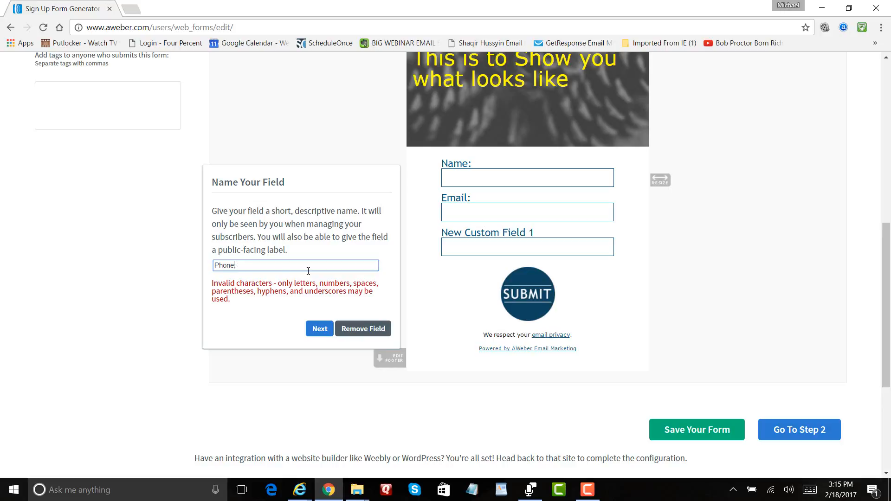
{"action": "left_click", "coordinate": [319, 328]}
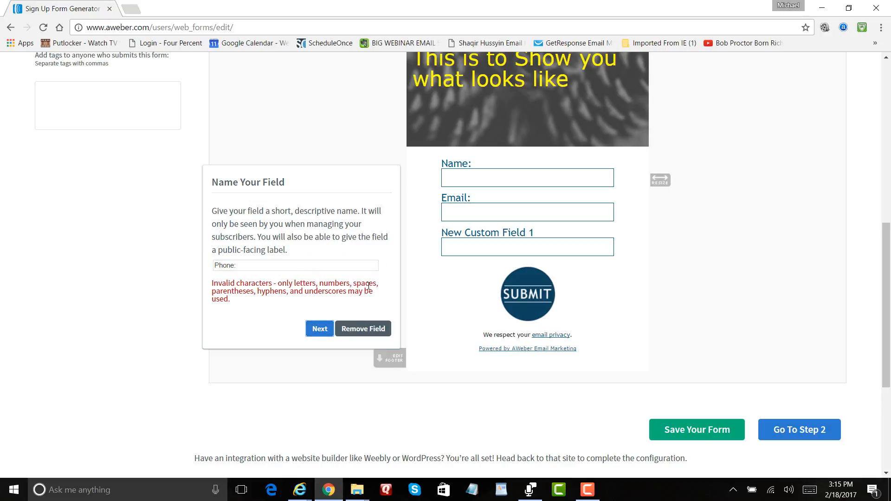
{"action": "left_click", "coordinate": [252, 266]}
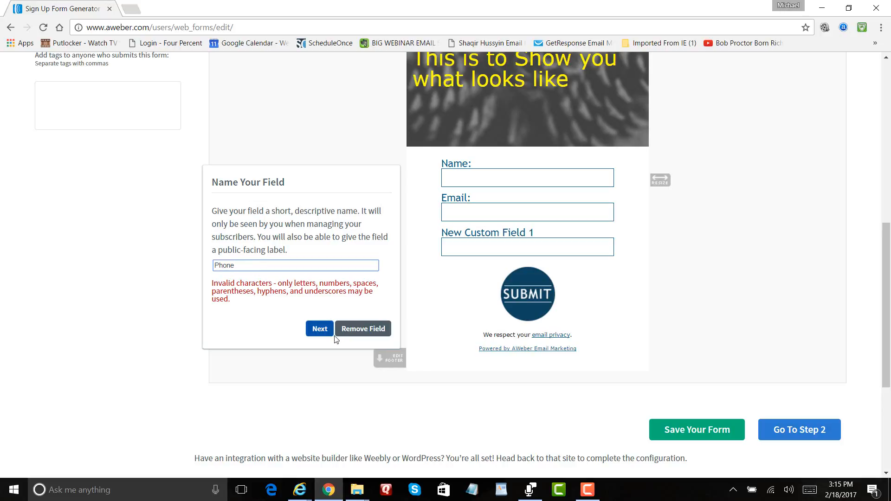
{"action": "left_click", "coordinate": [320, 330]}
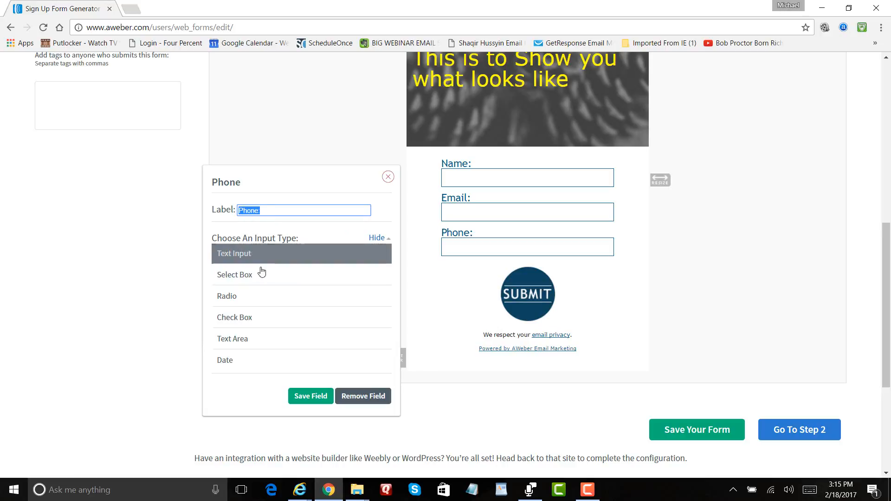
Choose Text Input as the Phone field's input type and reopen the list of input types
{"action": "left_click", "coordinate": [274, 259]}
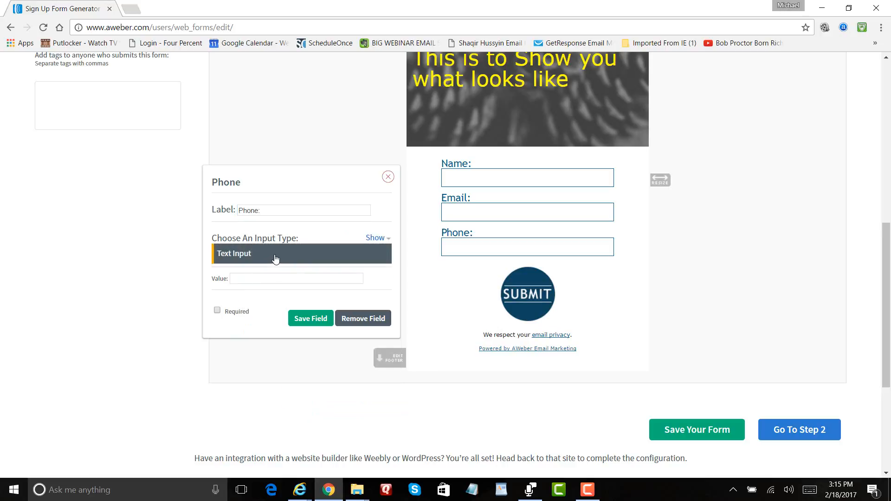
{"action": "left_click", "coordinate": [276, 259]}
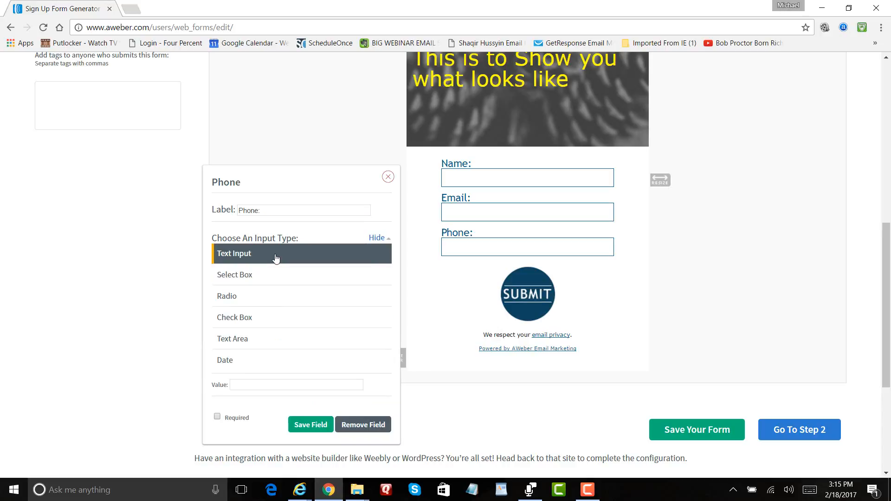
{"action": "left_click", "coordinate": [276, 259]}
{"action": "left_click", "coordinate": [275, 259]}
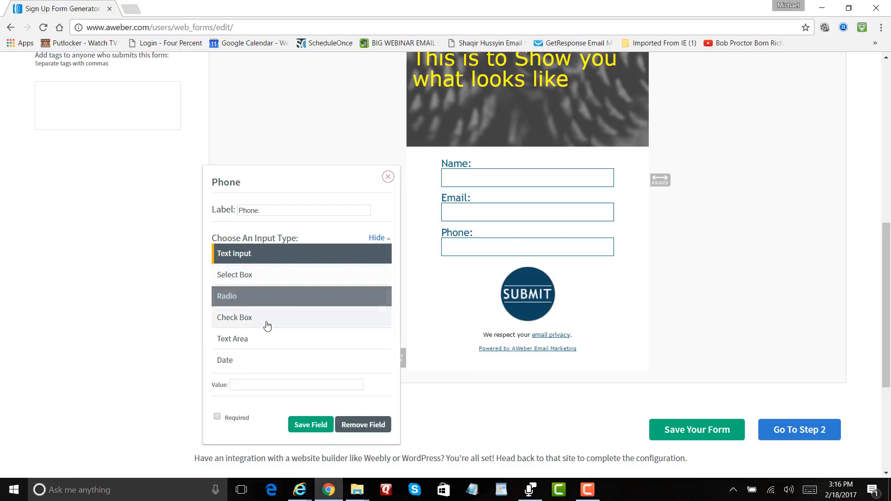
Try the Date and Check Box input types on the Phone field
{"action": "left_click", "coordinate": [267, 362]}
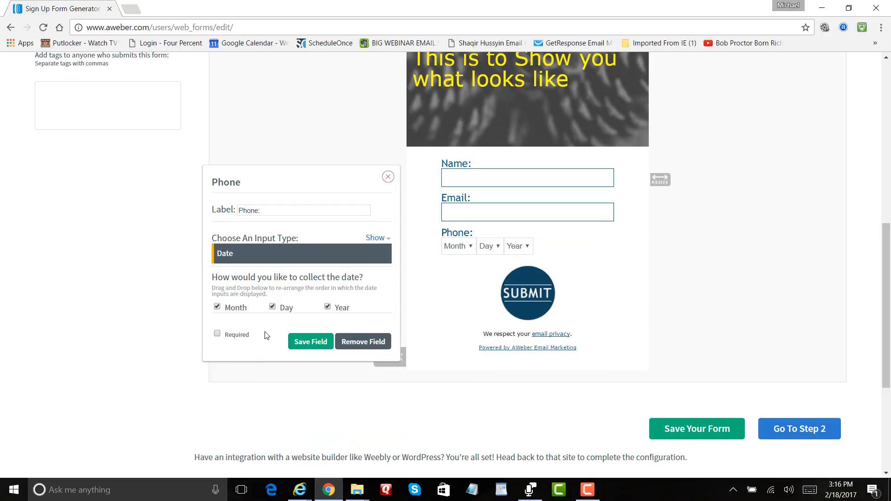
{"action": "left_click", "coordinate": [274, 258]}
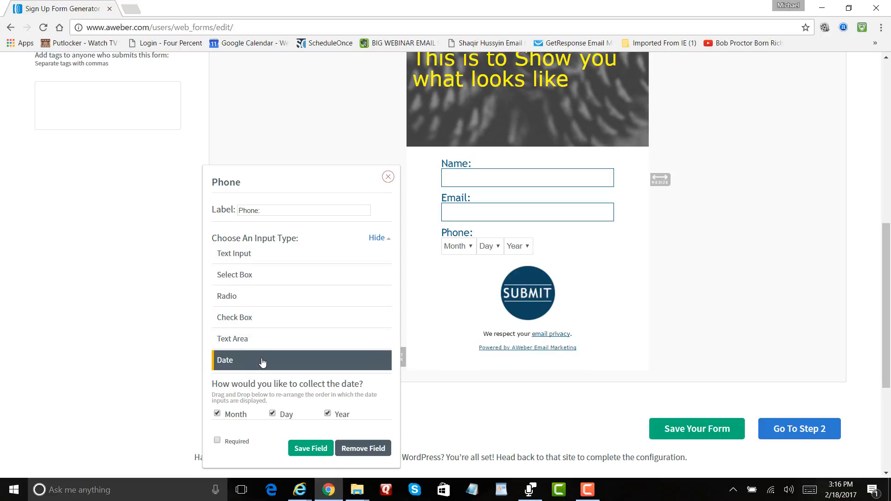
{"action": "left_click", "coordinate": [263, 260]}
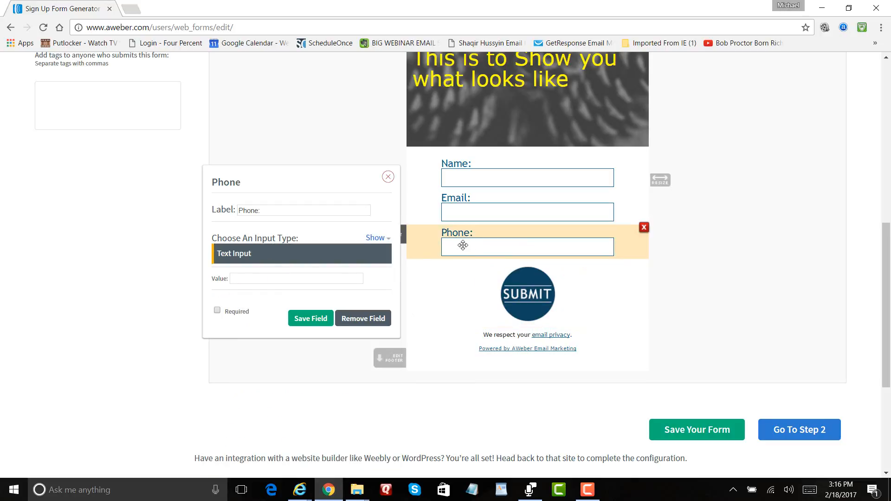
{"action": "left_click", "coordinate": [297, 257]}
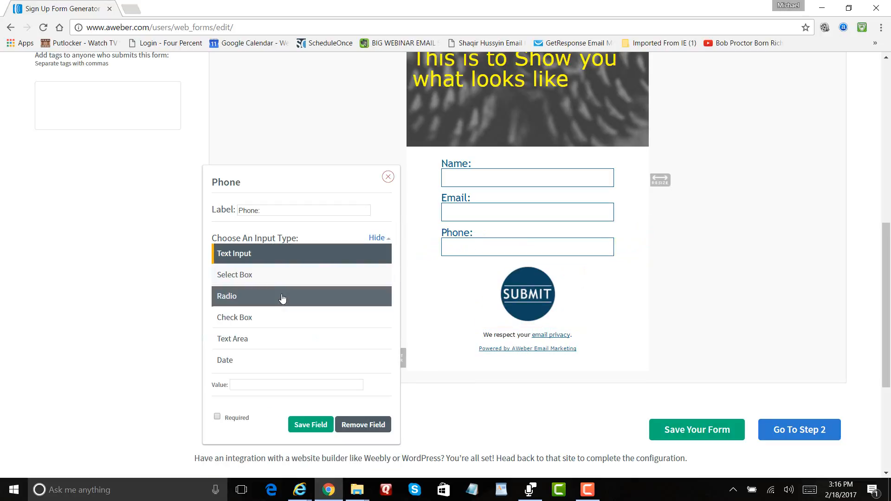
{"action": "left_click", "coordinate": [281, 325]}
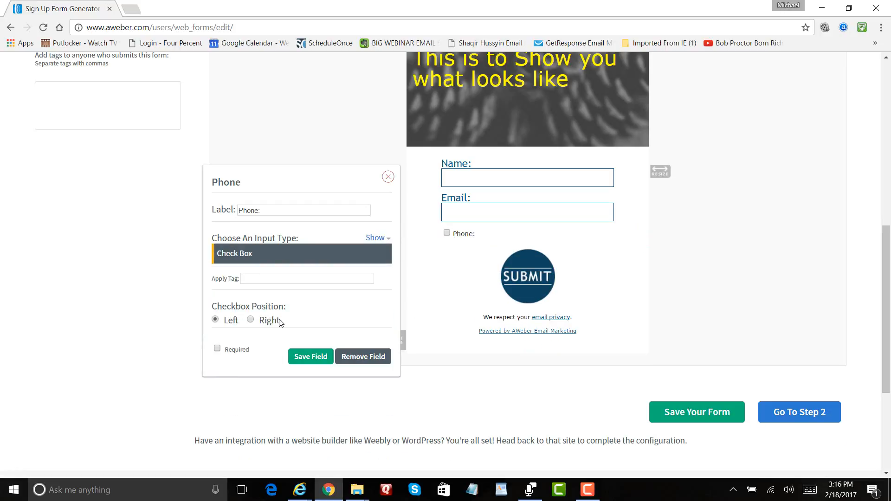
{"action": "left_click", "coordinate": [281, 256]}
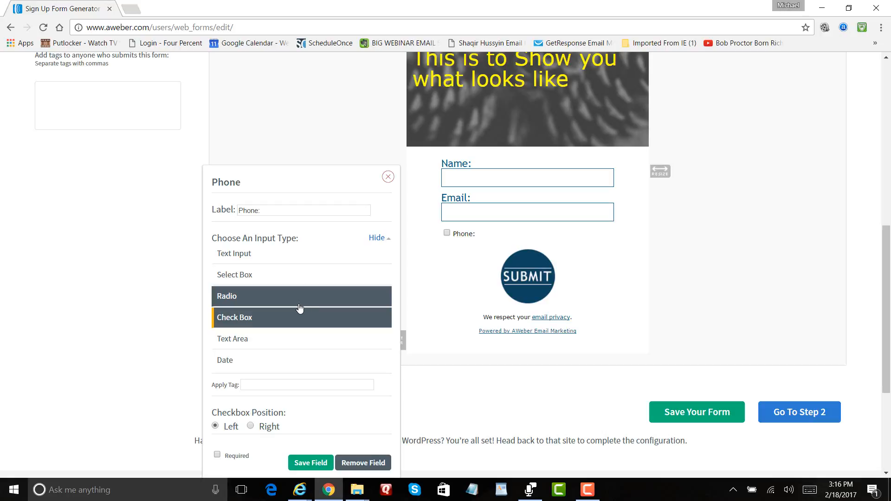
{"action": "left_click", "coordinate": [293, 321]}
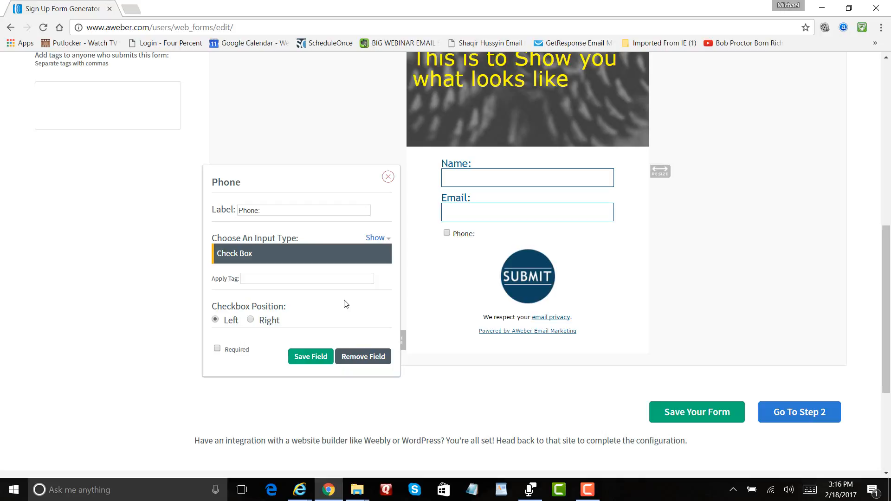
Set the Phone field's input type back to Text Input and save the field
{"action": "left_click", "coordinate": [320, 264]}
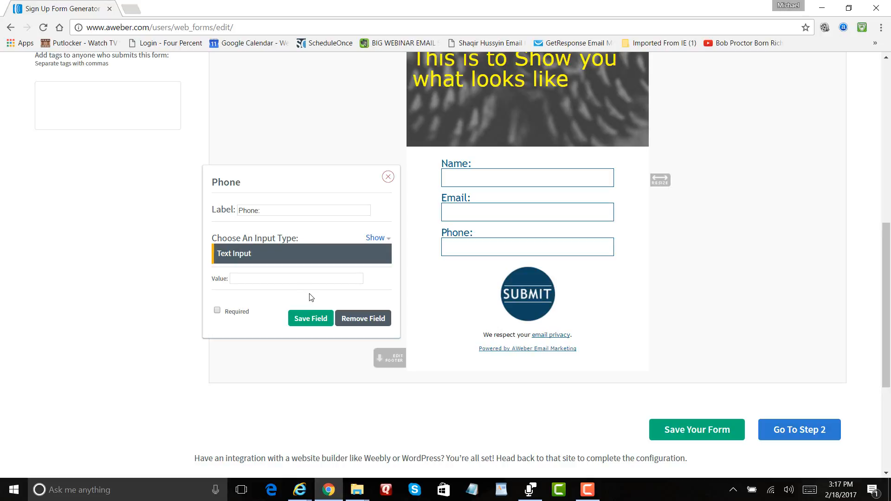
{"action": "left_click", "coordinate": [311, 319]}
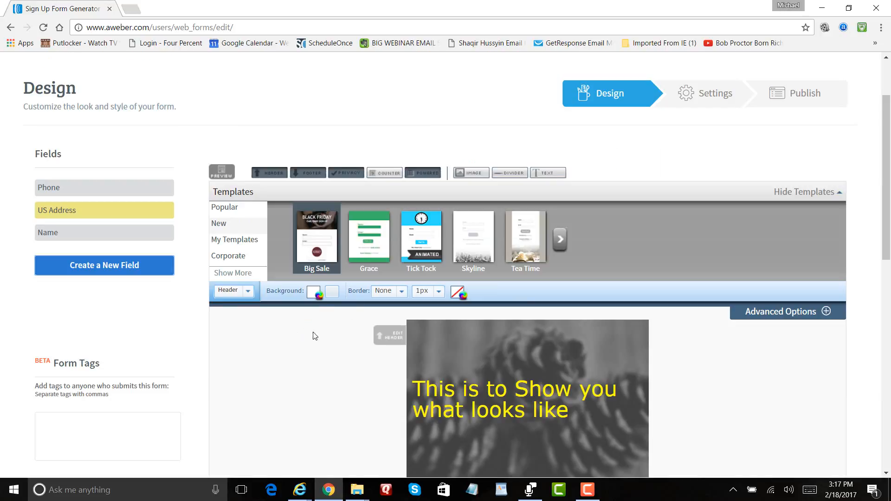
Review the form with its Phone field and remove the Name field from it
{"action": "scroll", "coordinate": [320, 343], "scroll_direction": "down", "scroll_amount": 1}
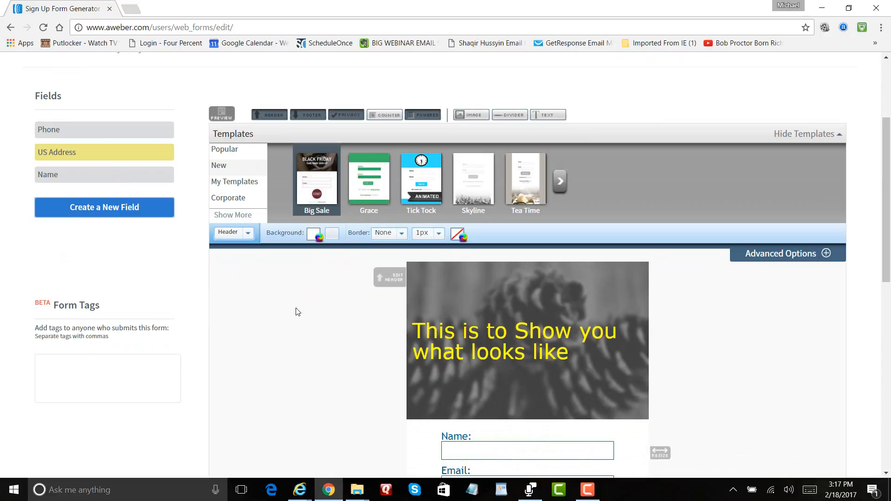
{"action": "scroll", "coordinate": [327, 331], "scroll_direction": "down", "scroll_amount": 1}
{"action": "scroll", "coordinate": [328, 332], "scroll_direction": "down", "scroll_amount": 2}
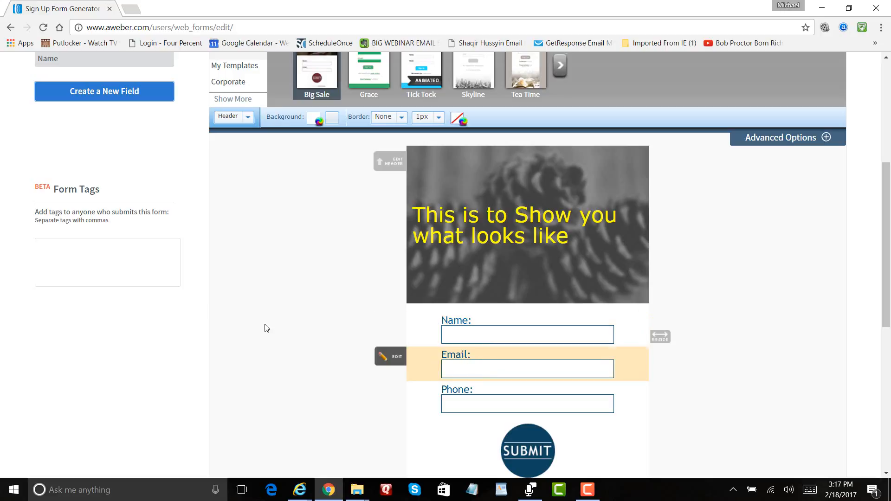
{"action": "scroll", "coordinate": [149, 260], "scroll_direction": "up", "scroll_amount": 1}
{"action": "scroll", "coordinate": [149, 260], "scroll_direction": "up", "scroll_amount": 2}
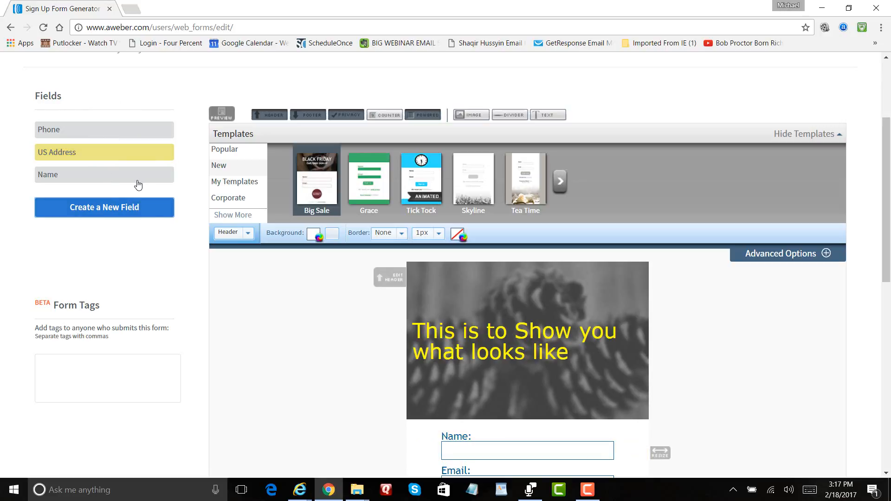
{"action": "scroll", "coordinate": [235, 325], "scroll_direction": "down", "scroll_amount": 1}
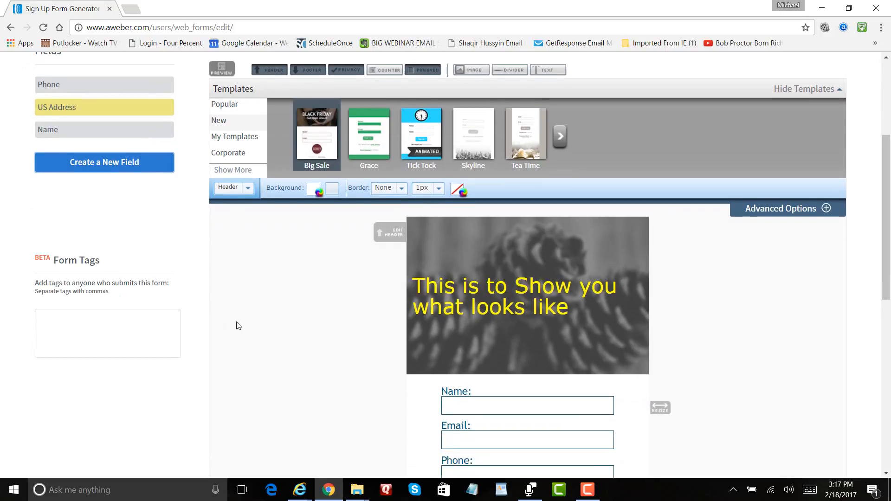
{"action": "scroll", "coordinate": [360, 309], "scroll_direction": "down", "scroll_amount": 1}
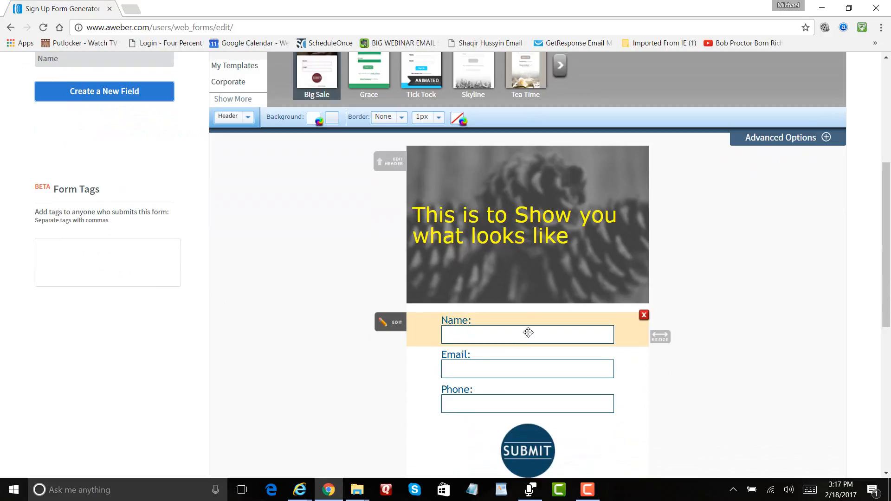
{"action": "left_click", "coordinate": [644, 315]}
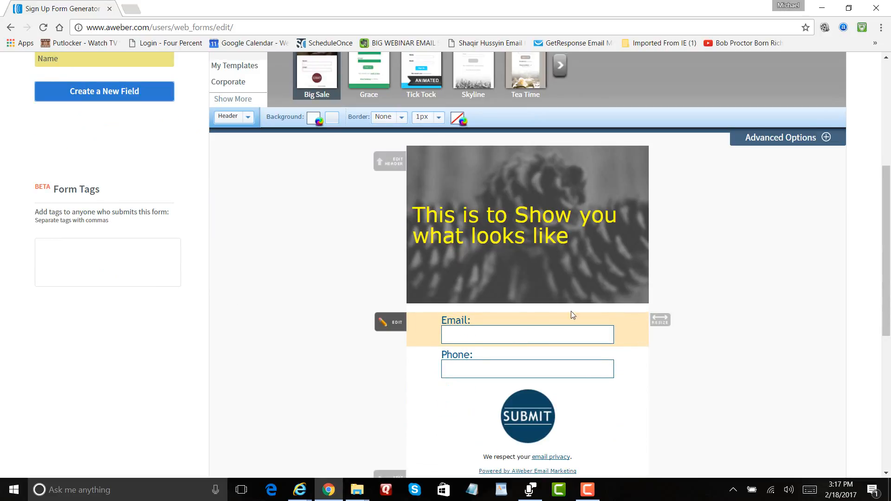
Add the Name field back to the form, collecting the full name in one required field, and save the field
{"action": "scroll", "coordinate": [222, 295], "scroll_direction": "up", "scroll_amount": 2}
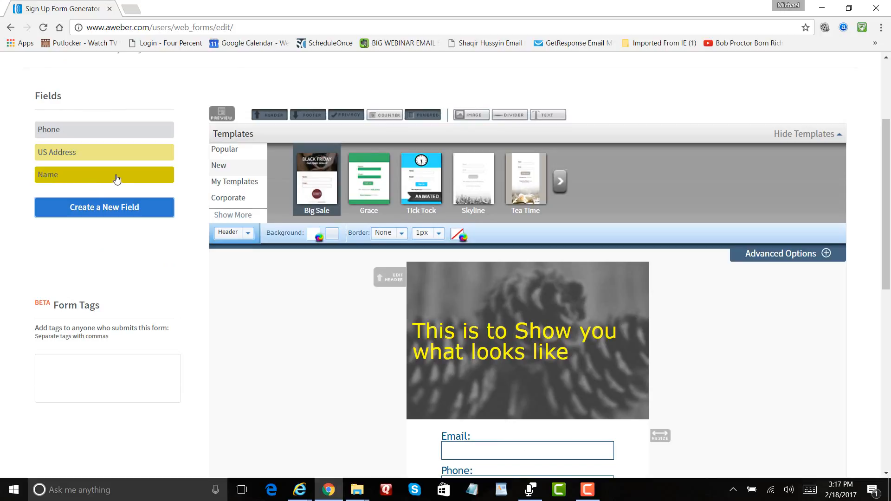
{"action": "left_click", "coordinate": [70, 176]}
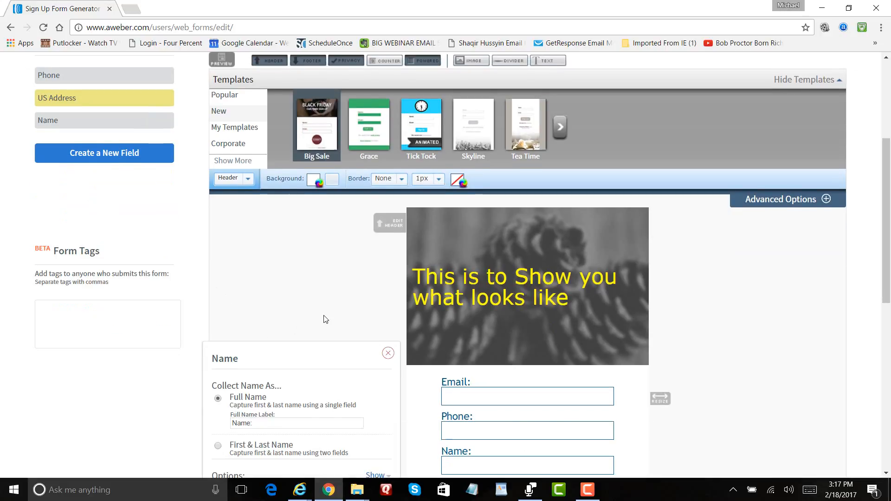
{"action": "scroll", "coordinate": [326, 319], "scroll_direction": "down", "scroll_amount": 1}
{"action": "scroll", "coordinate": [332, 313], "scroll_direction": "down", "scroll_amount": 1}
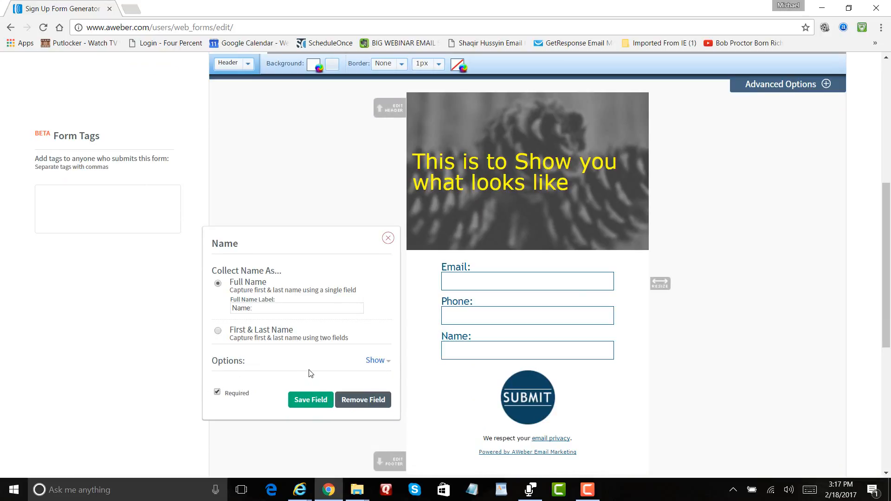
{"action": "left_click", "coordinate": [312, 400]}
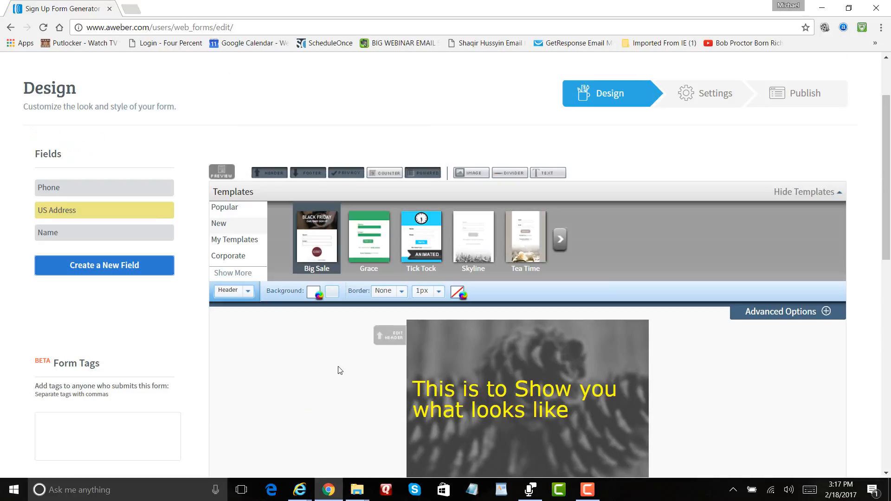
Move the Name field above the Email field so it comes first in the form
{"action": "scroll", "coordinate": [341, 370], "scroll_direction": "down", "scroll_amount": 5}
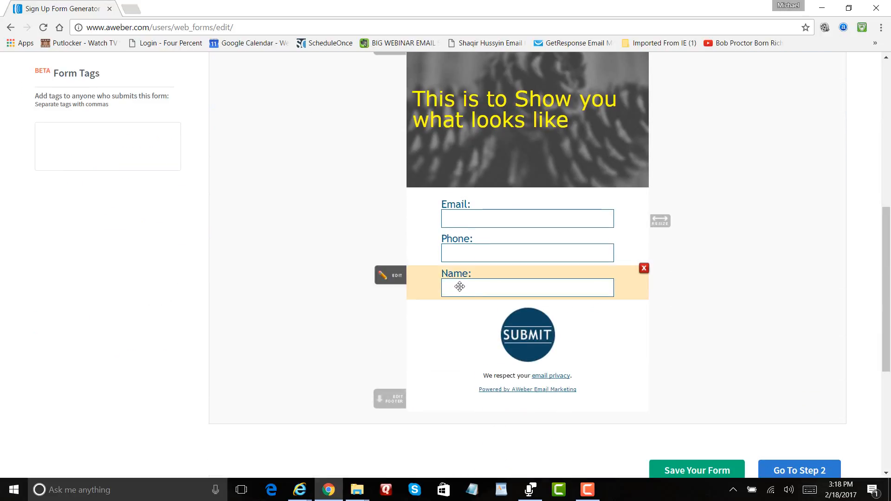
{"action": "left_click_drag", "start_coordinate": [436, 279], "coordinate": [432, 214]}
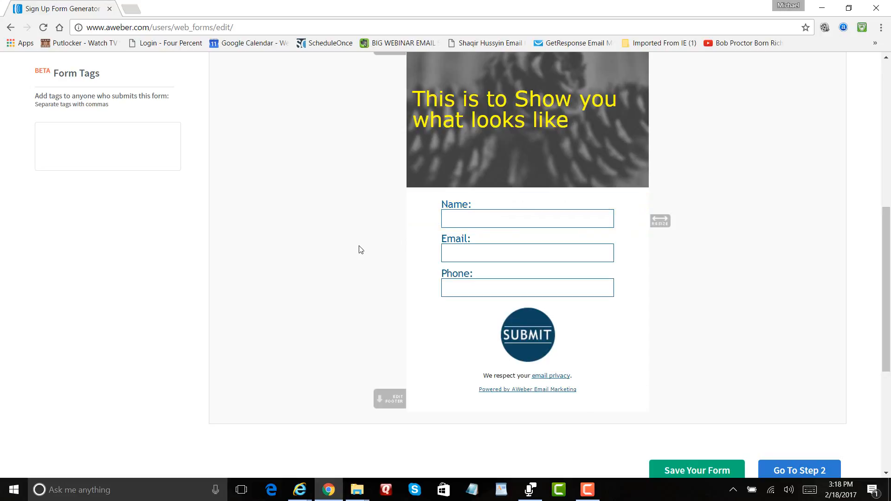
Check the form's layout and save the sign-up form
{"action": "scroll", "coordinate": [350, 253], "scroll_direction": "up", "scroll_amount": 1}
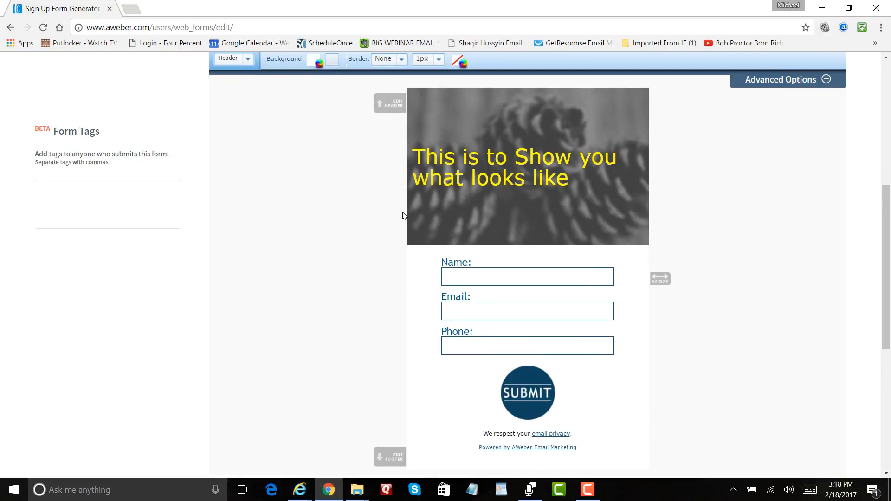
{"action": "scroll", "coordinate": [406, 213], "scroll_direction": "down", "scroll_amount": 1}
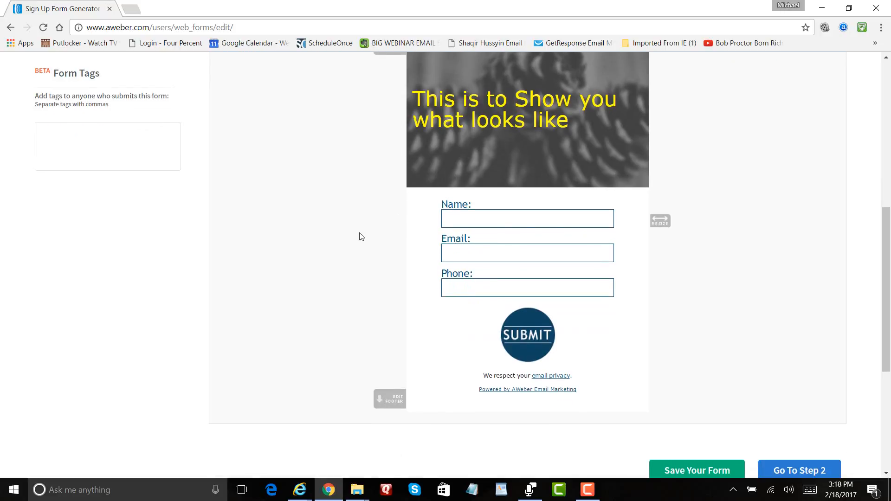
{"action": "scroll", "coordinate": [362, 237], "scroll_direction": "down", "scroll_amount": 1}
{"action": "left_click", "coordinate": [699, 416]}
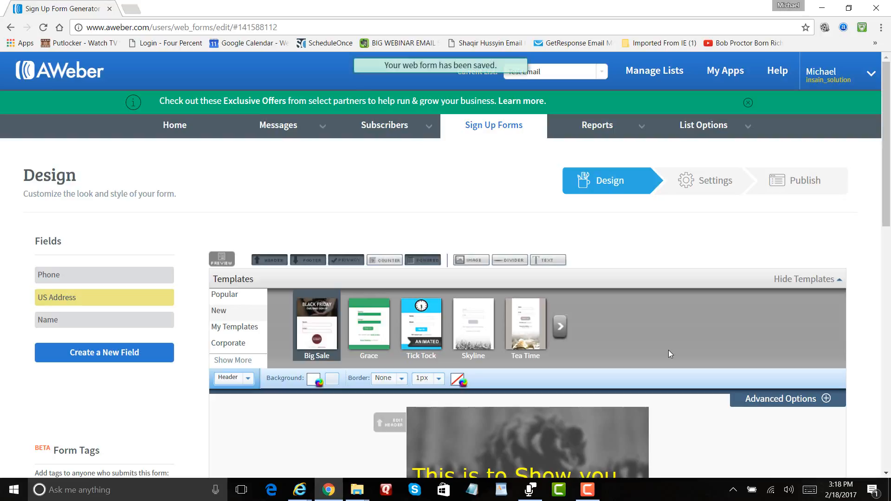
{"action": "scroll", "coordinate": [671, 354], "scroll_direction": "down", "scroll_amount": 8}
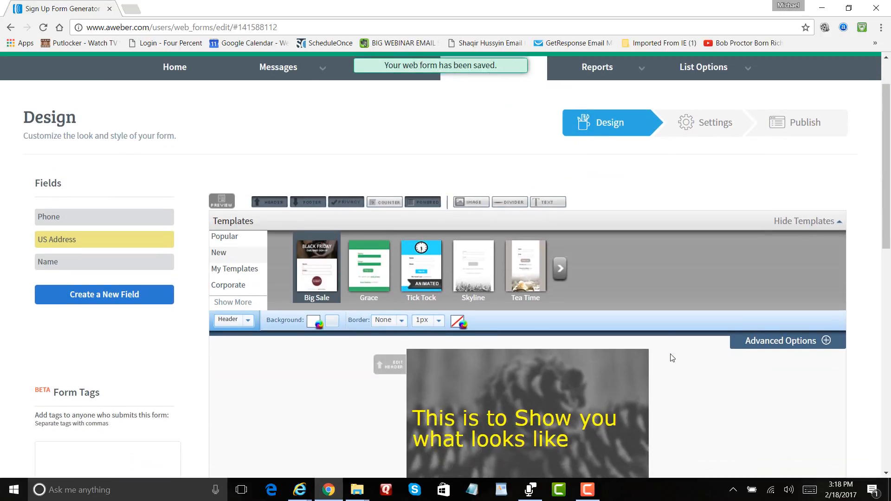
Proceed from the Design stage to the form's Settings stage and look over its Basic Settings
{"action": "scroll", "coordinate": [670, 354], "scroll_direction": "down", "scroll_amount": 2}
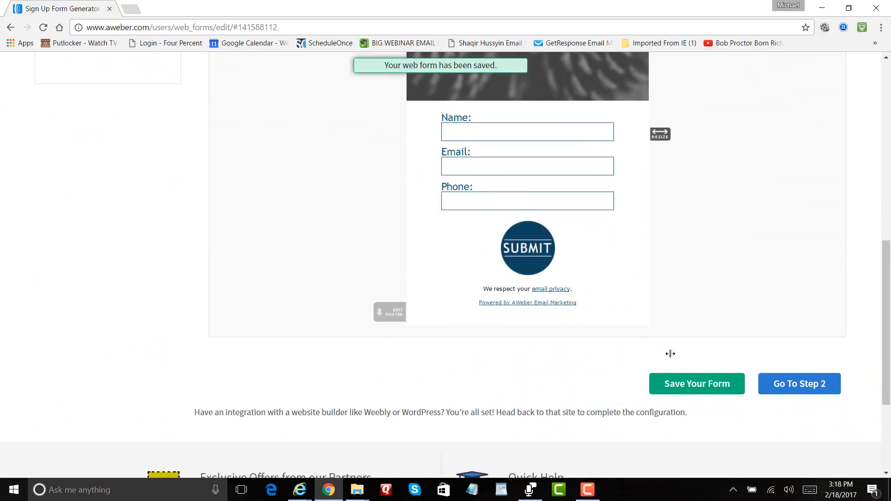
{"action": "left_click", "coordinate": [791, 391]}
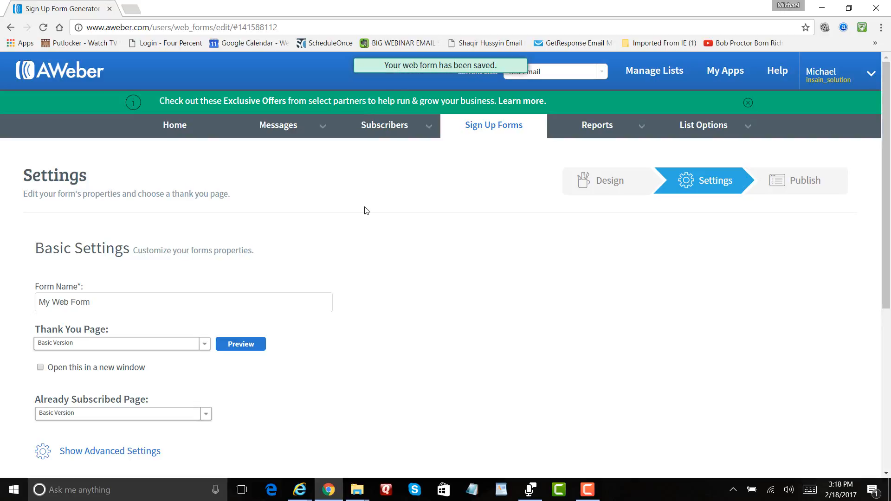
{"action": "scroll", "coordinate": [367, 210], "scroll_direction": "down", "scroll_amount": 1}
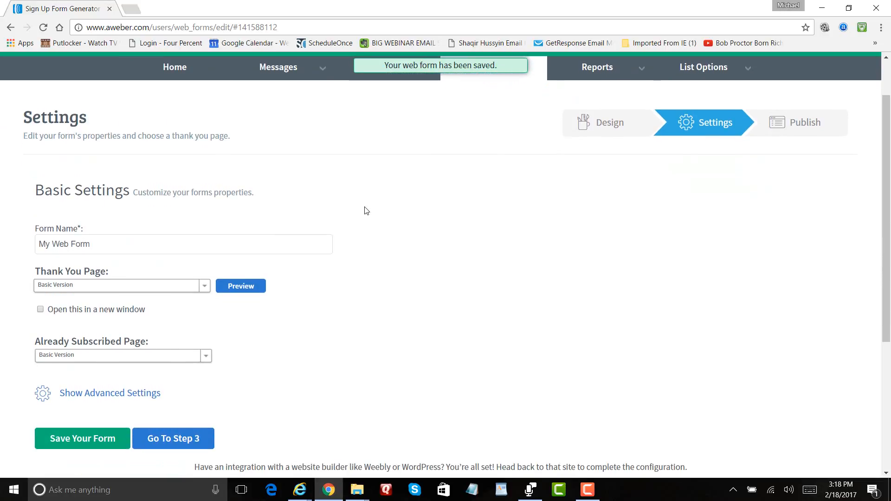
{"action": "left_click_drag", "start_coordinate": [554, 97], "coordinate": [576, 124]}
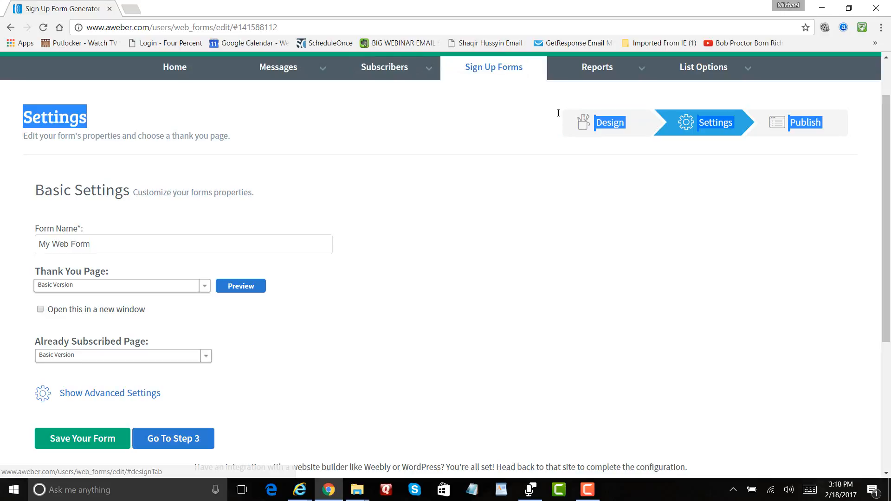
{"action": "left_click", "coordinate": [561, 126]}
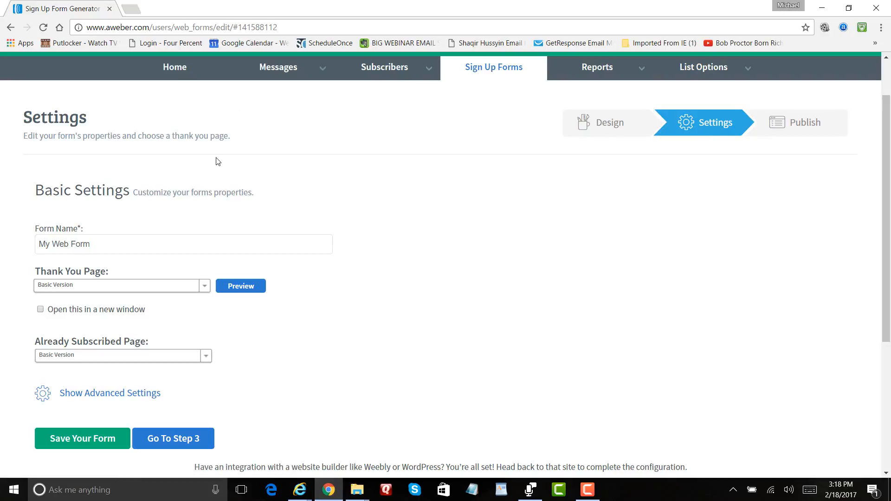
{"action": "scroll", "coordinate": [283, 195], "scroll_direction": "down", "scroll_amount": 1}
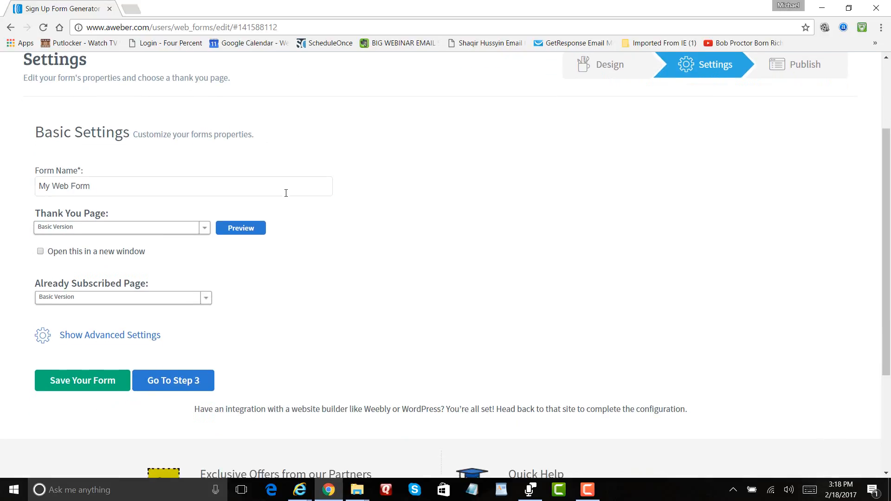
Rename the form as Practice Form
{"action": "left_click", "coordinate": [284, 194]}
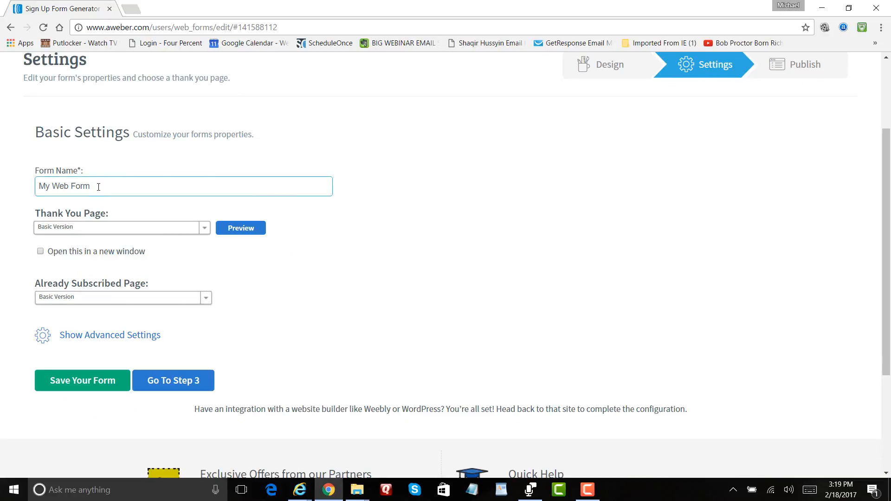
{"action": "triple_click", "coordinate": [76, 186]}
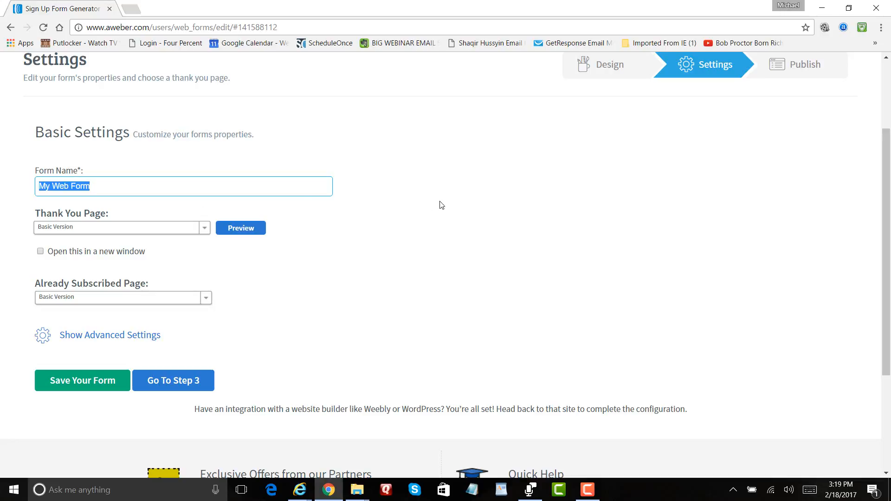
{"action": "left_click", "coordinate": [304, 190]}
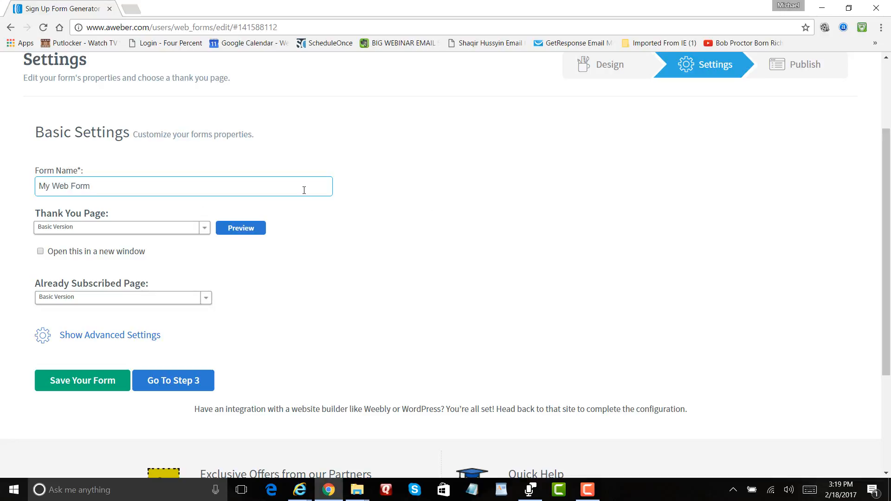
{"action": "key", "text": "BackSpace"}
{"action": "key", "text": "BackSpace"}
{"action": "key", "text": "BackSpace"}
{"action": "key", "text": "BackSpace"}
{"action": "key", "text": "BackSpace"}
{"action": "key", "text": "BackSpace"}
{"action": "key", "text": "BackSpace"}
{"action": "type", "text": "Practice"}
{"action": "left_click", "coordinate": [321, 218]}
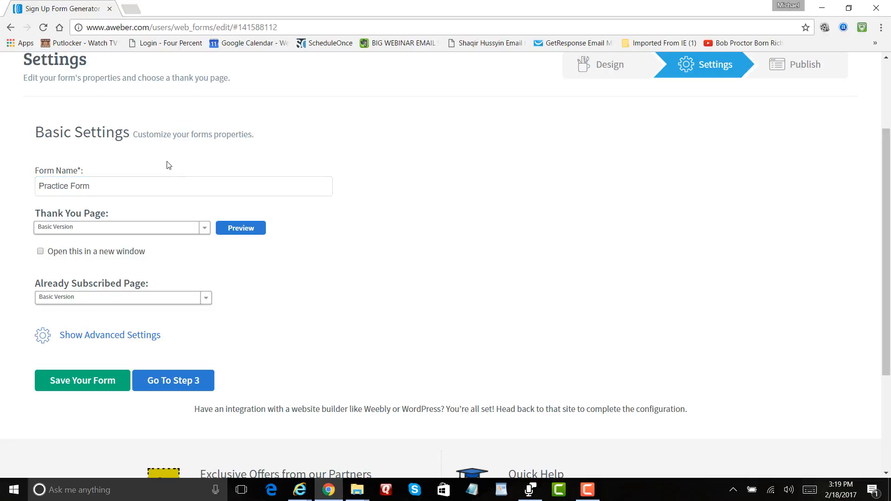
Preview the Basic Version thank you page, read its activation message and close the preview
{"action": "left_click", "coordinate": [134, 184]}
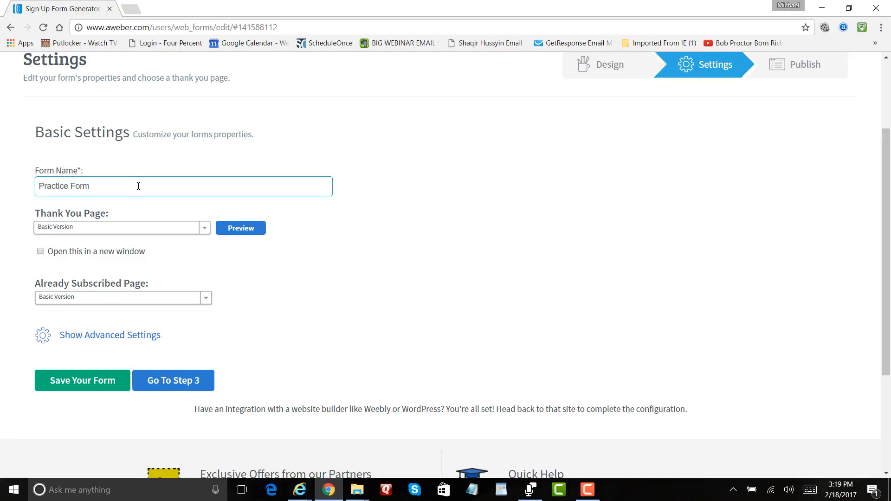
{"action": "left_click", "coordinate": [120, 219]}
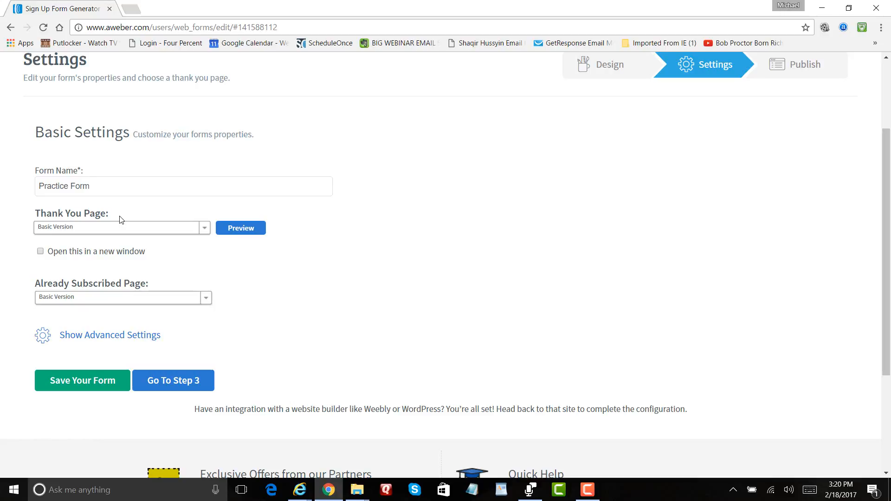
{"action": "left_click", "coordinate": [235, 233]}
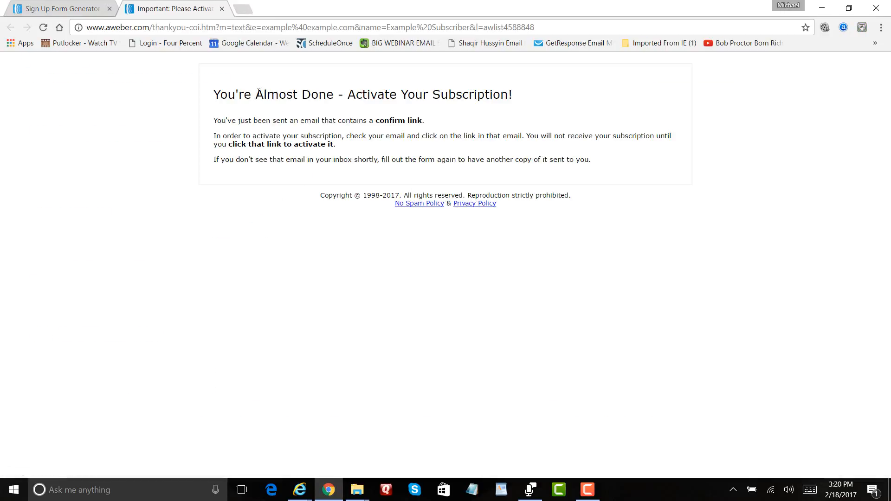
{"action": "left_click_drag", "start_coordinate": [220, 94], "coordinate": [453, 109]}
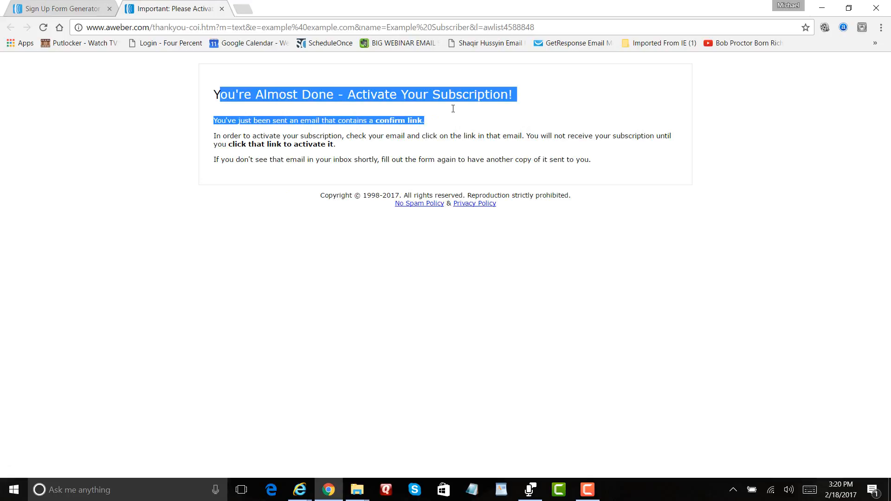
{"action": "left_click_drag", "start_coordinate": [510, 123], "coordinate": [593, 161]}
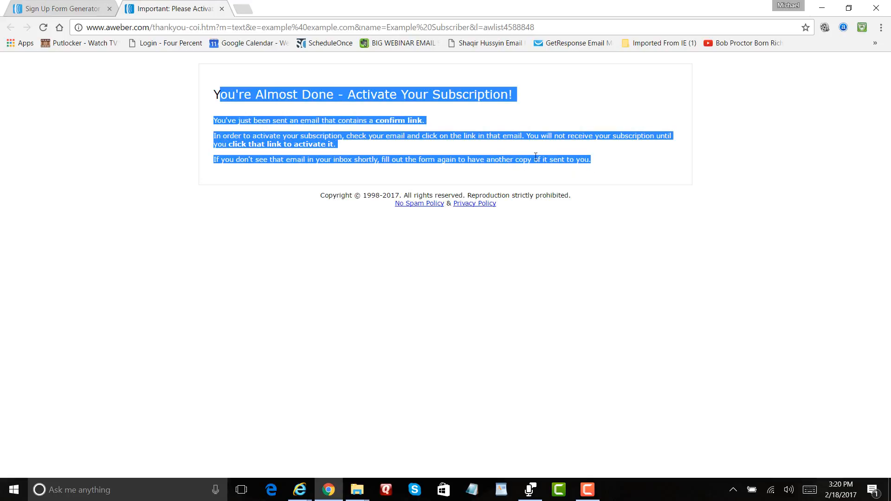
{"action": "left_click", "coordinate": [310, 105]}
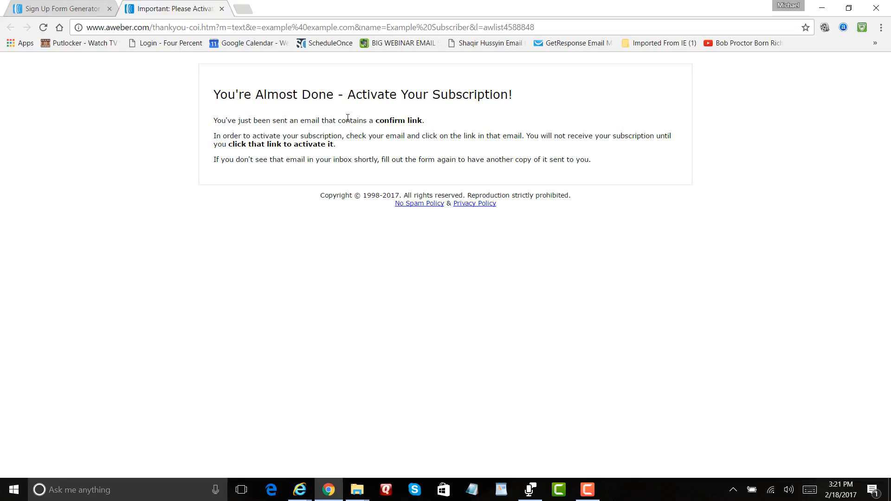
{"action": "left_click_drag", "start_coordinate": [334, 120], "coordinate": [425, 122]}
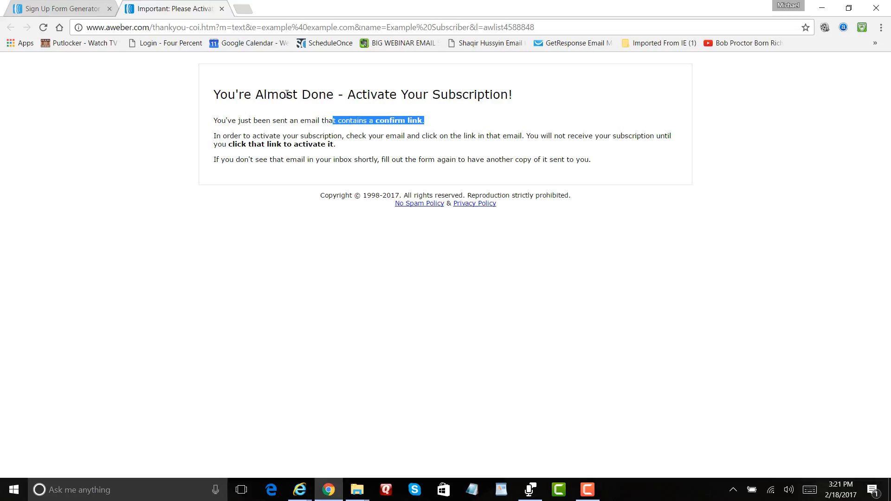
{"action": "left_click", "coordinate": [222, 9]}
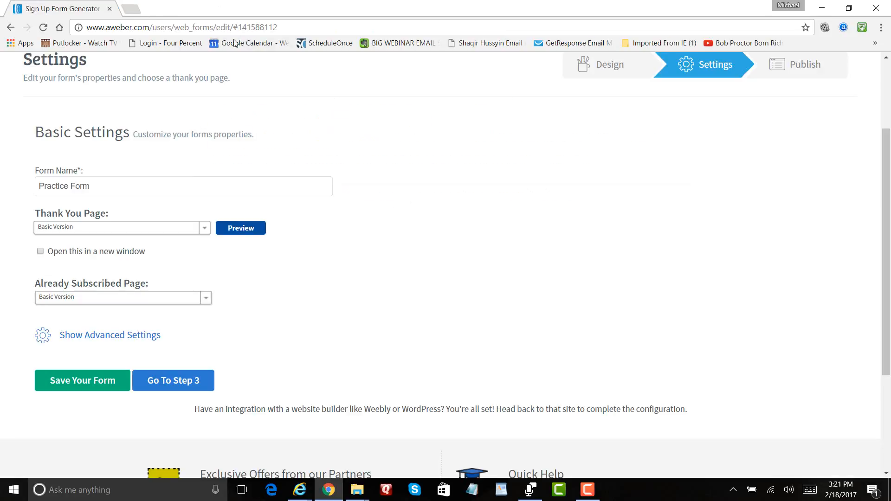
{"action": "left_click", "coordinate": [210, 230]}
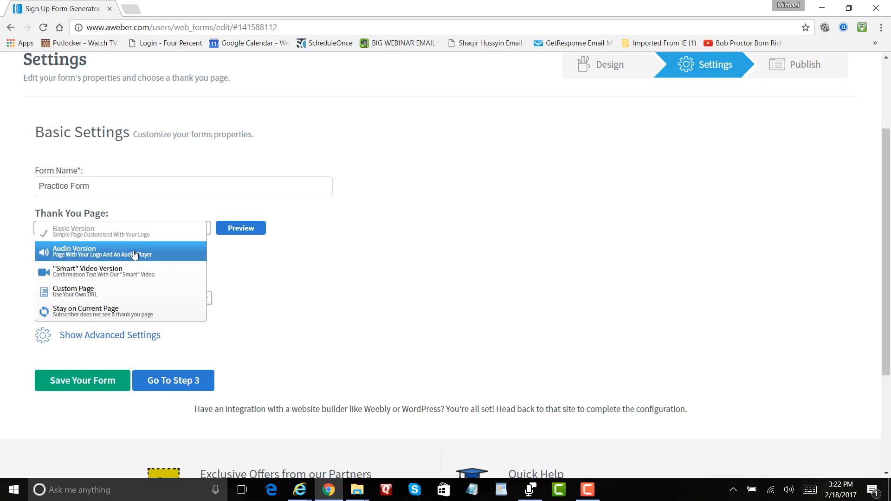
{"action": "left_click", "coordinate": [137, 294]}
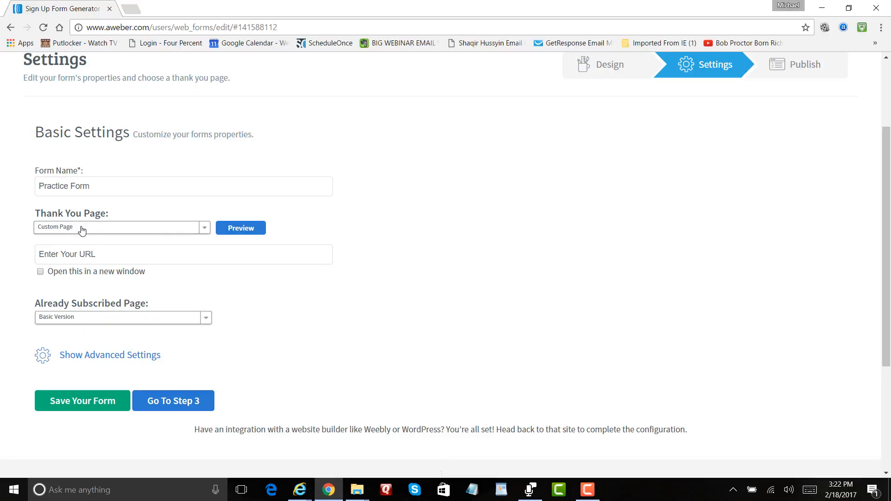
{"action": "left_click", "coordinate": [113, 254]}
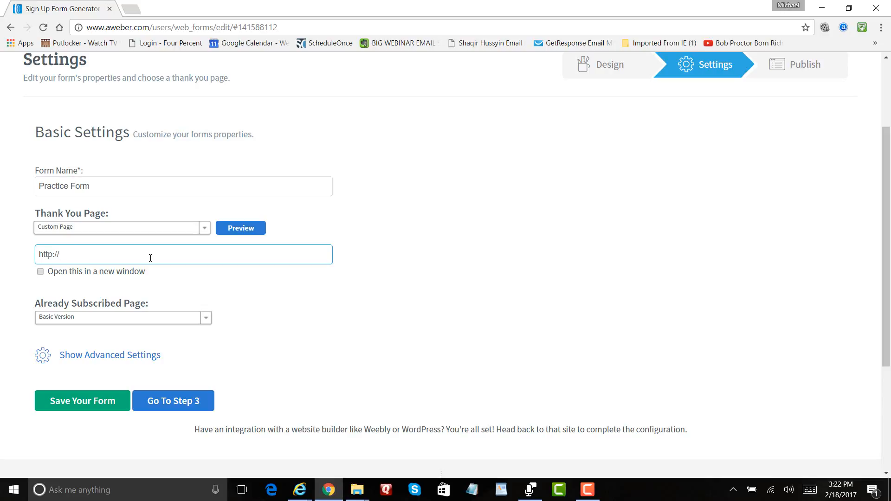
{"action": "type", "text": "insainsolutionsdotcom"}
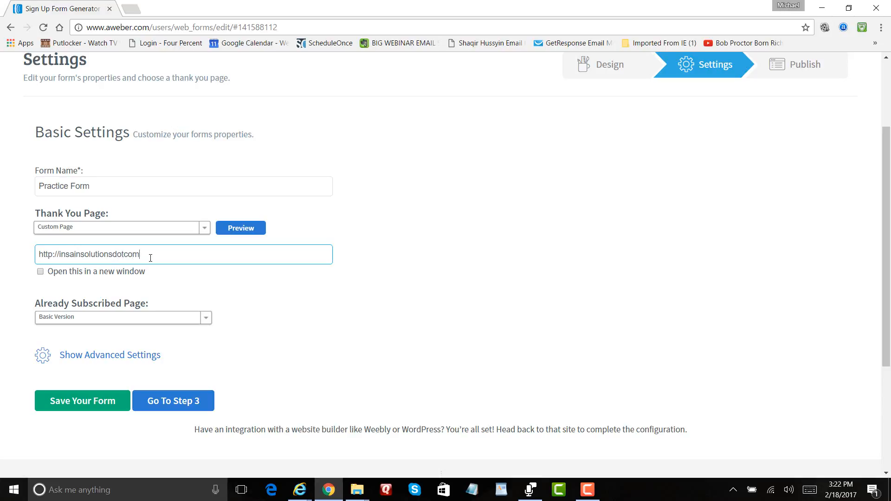
{"action": "type", "text": ".com"}
{"action": "left_click", "coordinate": [41, 273]}
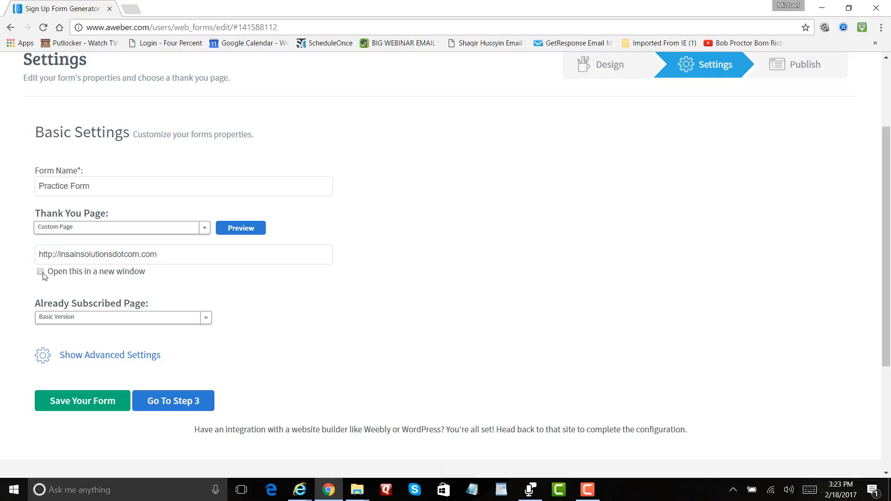
Try the Custom Page option for the Already Subscribed Page and return it to Basic Version
{"action": "left_click", "coordinate": [155, 323]}
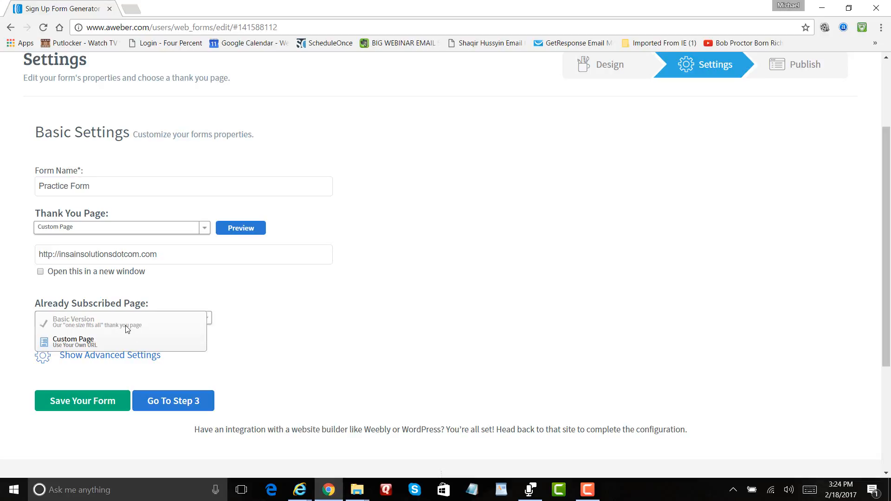
{"action": "left_click", "coordinate": [93, 346]}
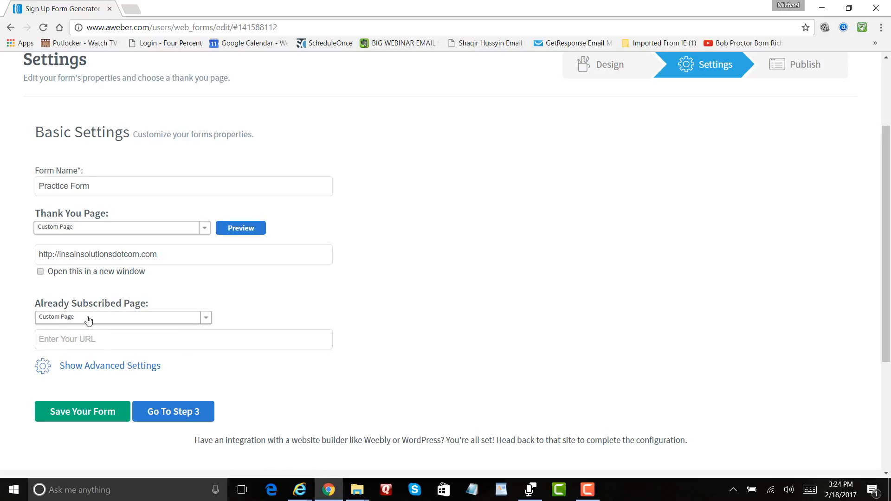
{"action": "left_click", "coordinate": [117, 341]}
{"action": "type", "text": "http://"}
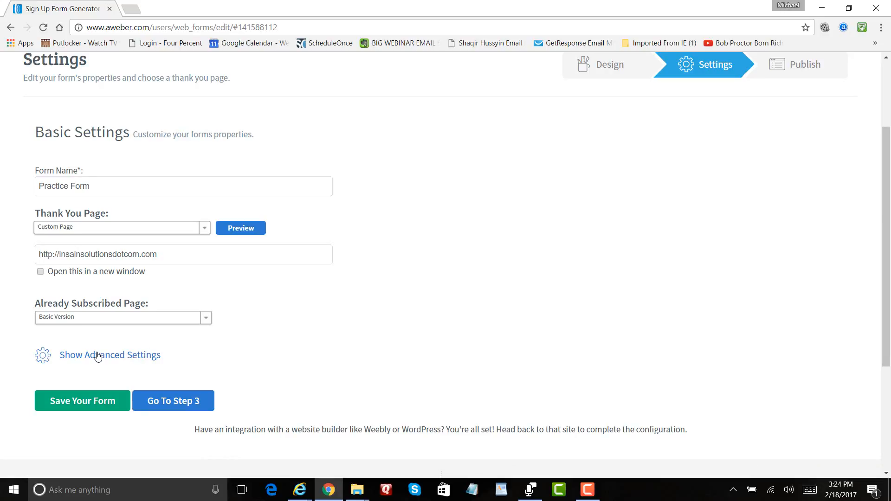
Review the form name and page settings and save the form
{"action": "scroll", "coordinate": [215, 193], "scroll_direction": "down", "scroll_amount": 3}
{"action": "scroll", "coordinate": [242, 214], "scroll_direction": "up", "scroll_amount": 2}
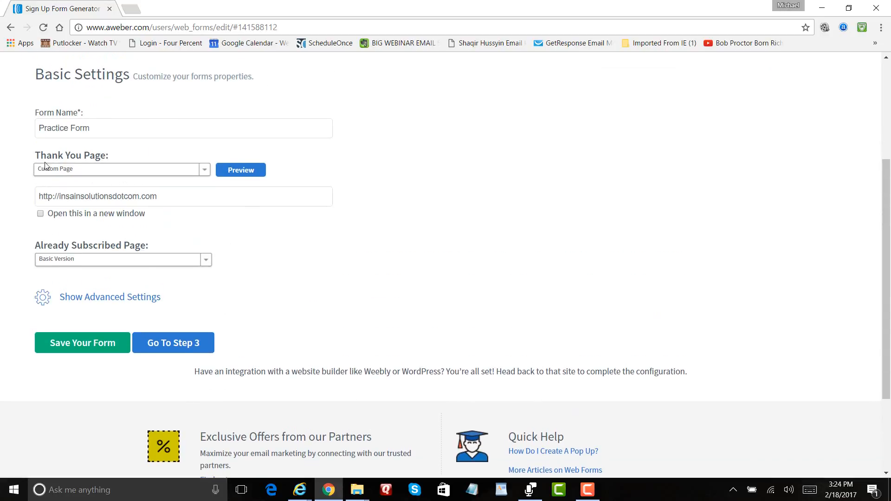
{"action": "left_click", "coordinate": [41, 128]}
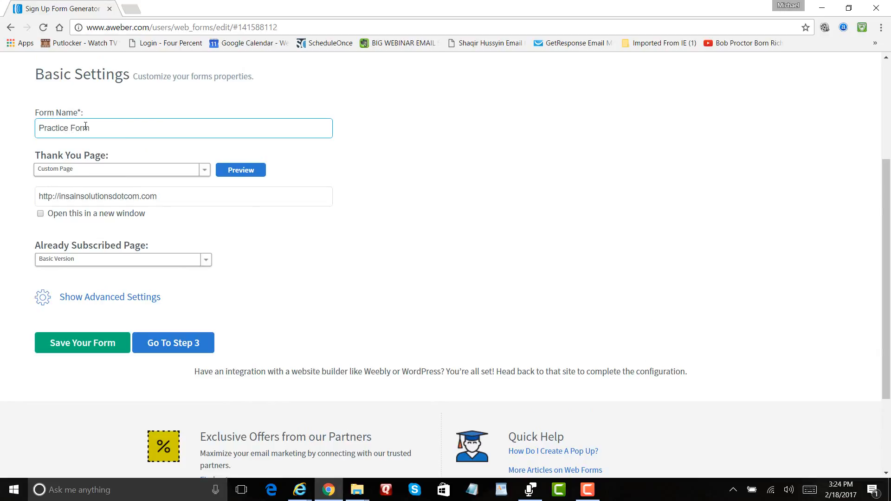
{"action": "left_click", "coordinate": [76, 157]}
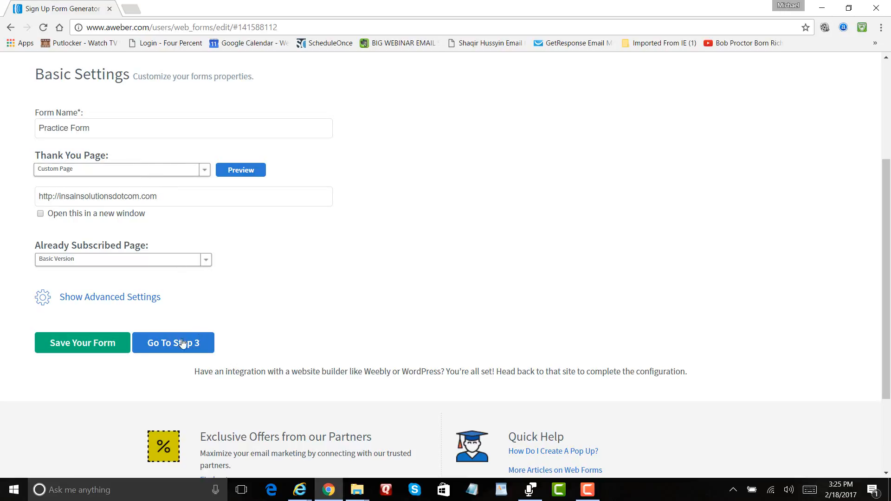
{"action": "left_click", "coordinate": [95, 344]}
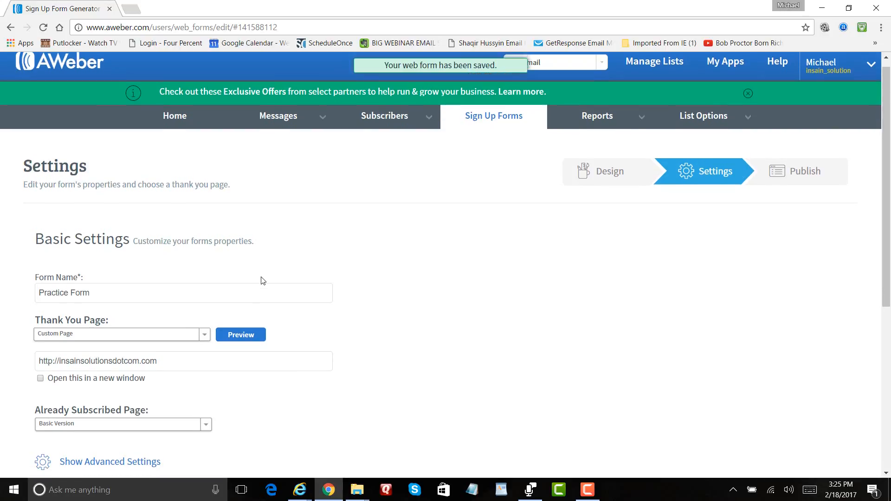
Proceed to the Publish stage and choose I Will Install My Form
{"action": "scroll", "coordinate": [263, 280], "scroll_direction": "down", "scroll_amount": 5}
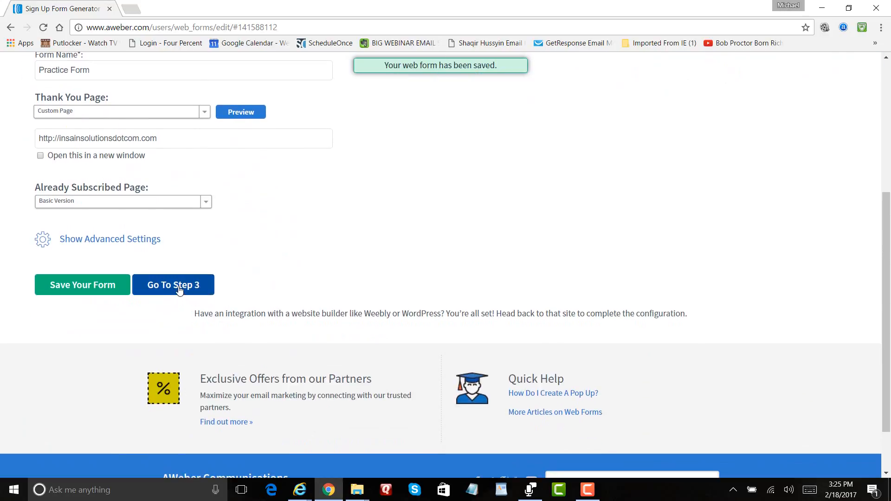
{"action": "left_click", "coordinate": [180, 290]}
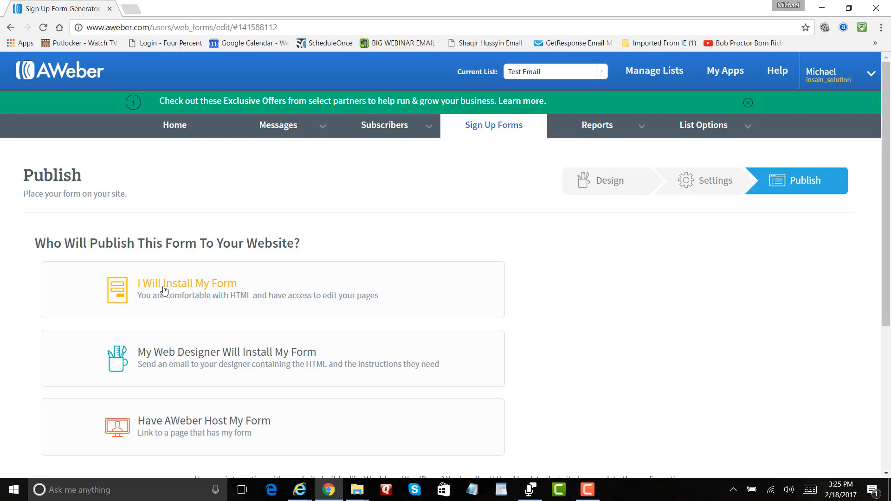
{"action": "left_click", "coordinate": [208, 293]}
{"action": "scroll", "coordinate": [357, 286], "scroll_direction": "down", "scroll_amount": 3}
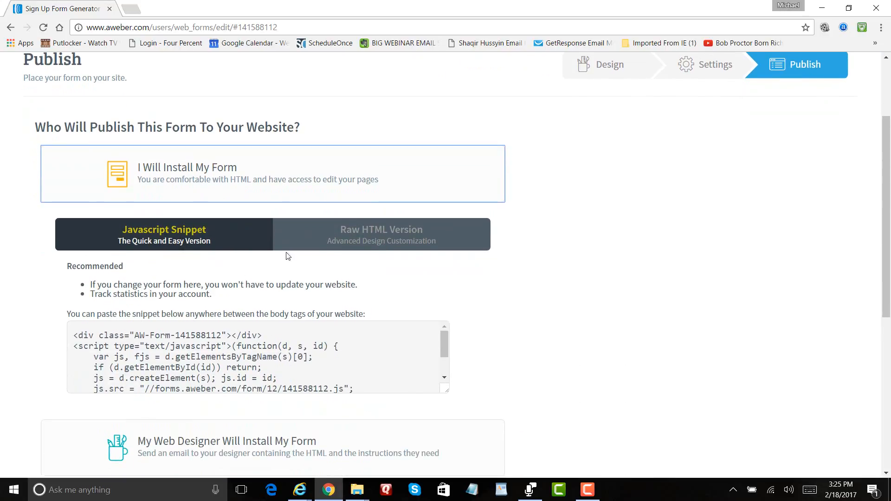
Compare the Javascript Snippet with the Raw HTML Version of the form's installation code
{"action": "left_click", "coordinate": [403, 235]}
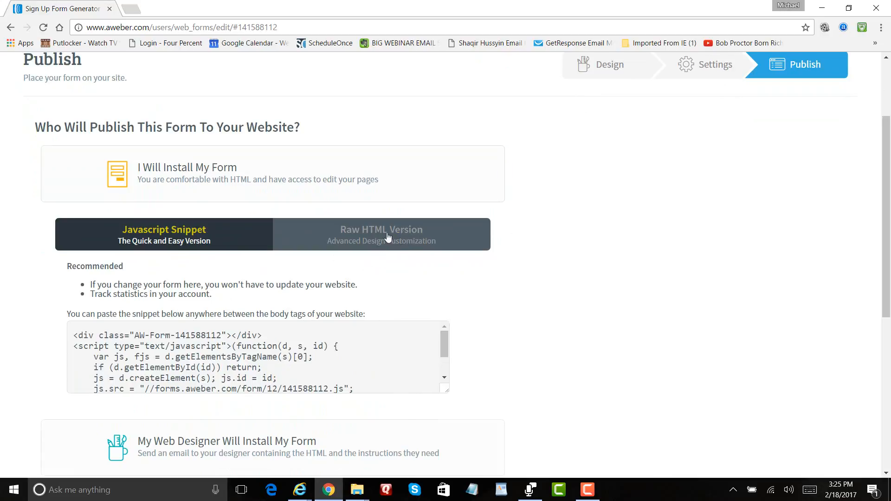
{"action": "left_click", "coordinate": [234, 235]}
{"action": "left_click", "coordinate": [325, 239]}
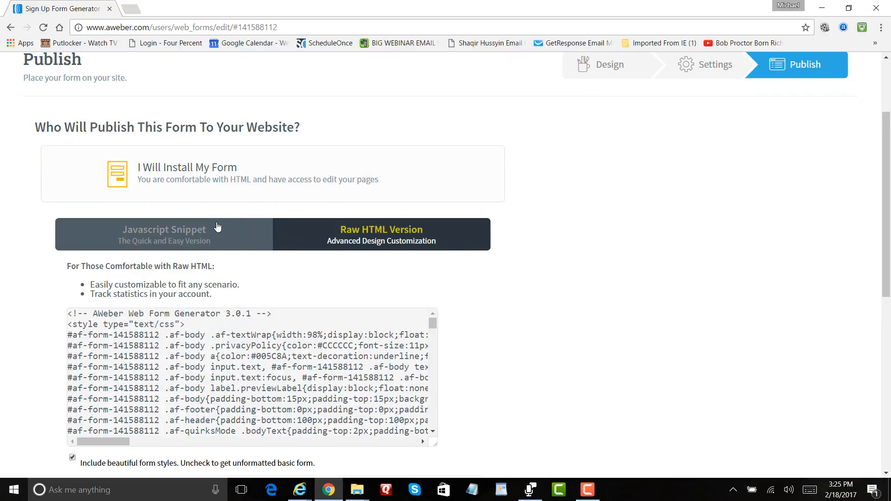
Return to the Javascript Snippet version of the installation code and collapse the I Will Install My Form option
{"action": "left_click", "coordinate": [212, 235]}
{"action": "left_click", "coordinate": [328, 239]}
{"action": "left_click", "coordinate": [225, 234]}
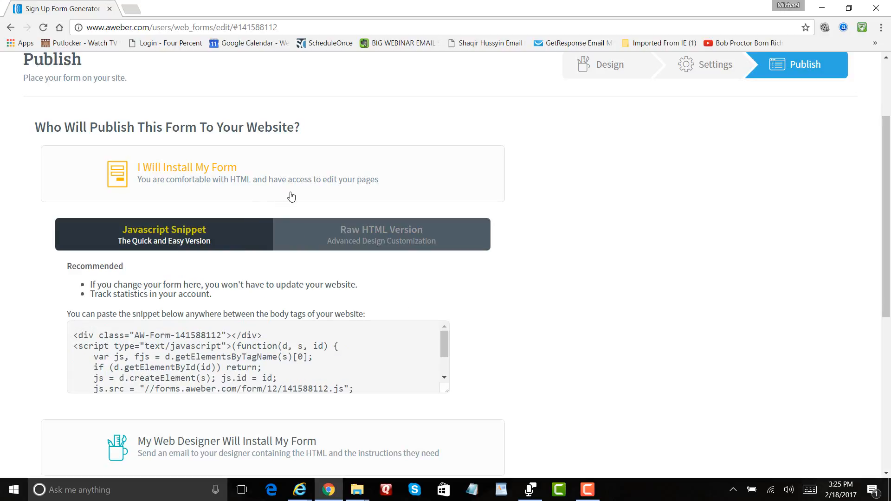
{"action": "scroll", "coordinate": [291, 193], "scroll_direction": "down", "scroll_amount": 1}
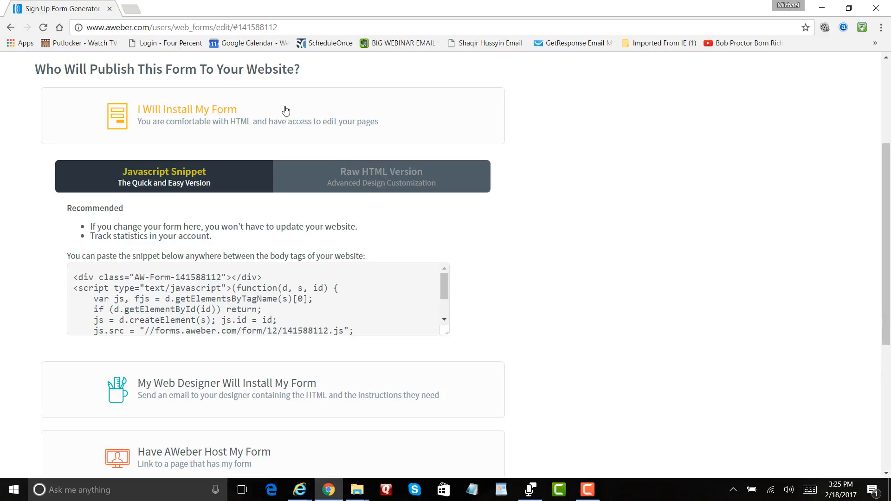
{"action": "left_click", "coordinate": [286, 110]}
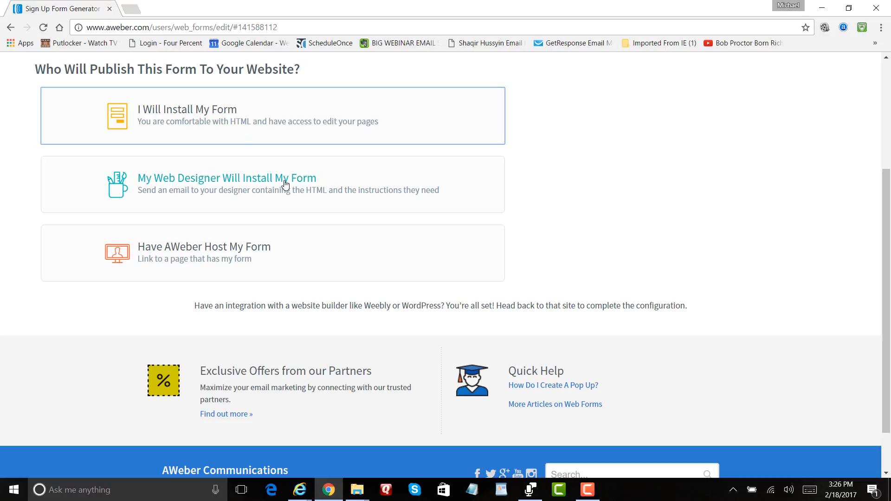
Review the email and message fields of My Web Designer Will Install My Form and collapse the option without sending anything
{"action": "left_click", "coordinate": [307, 185]}
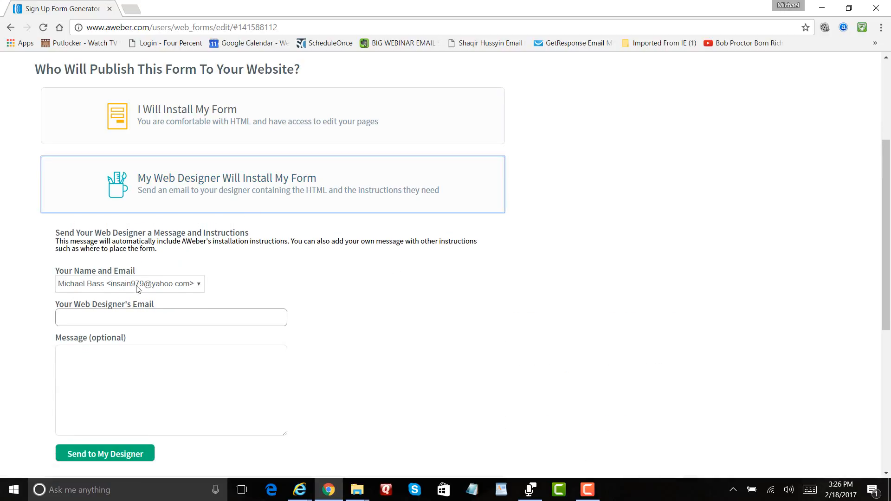
{"action": "left_click", "coordinate": [111, 319]}
{"action": "left_click", "coordinate": [175, 367]}
{"action": "left_click", "coordinate": [338, 180]}
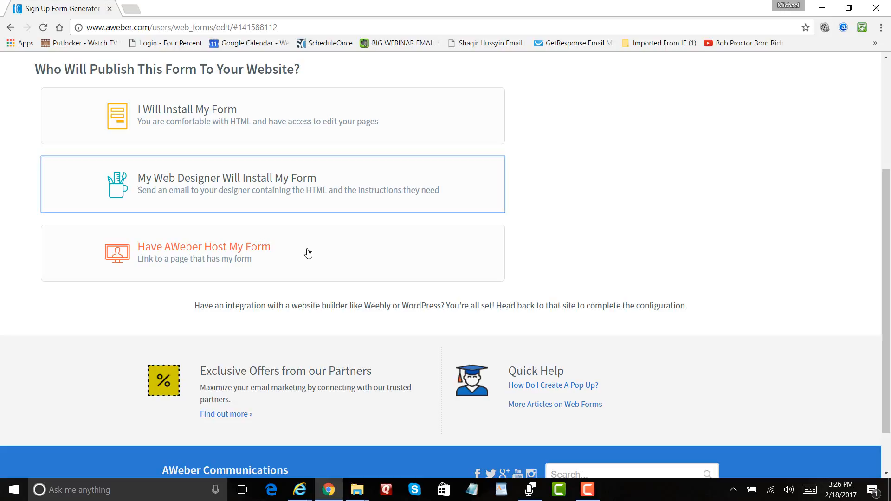
Choose Have AWeber Host My Form and copy the hosted form's link
{"action": "left_click", "coordinate": [311, 257]}
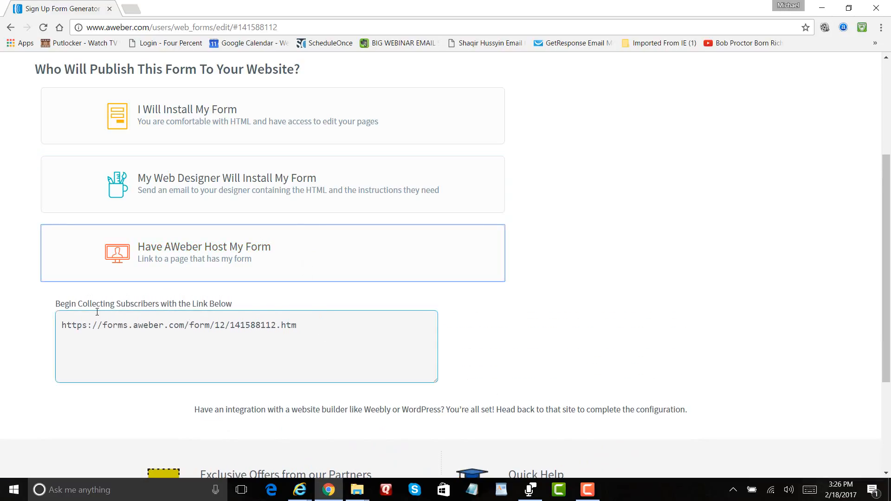
{"action": "left_click", "coordinate": [60, 329]}
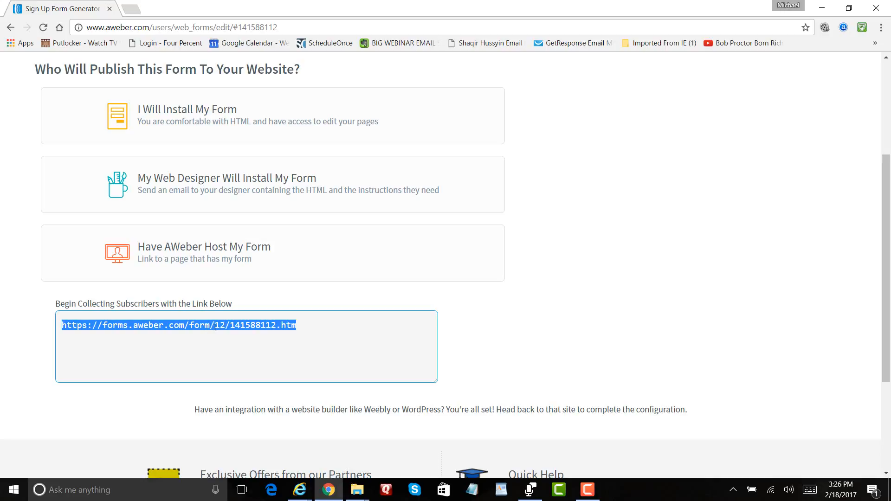
{"action": "right_click", "coordinate": [215, 328]}
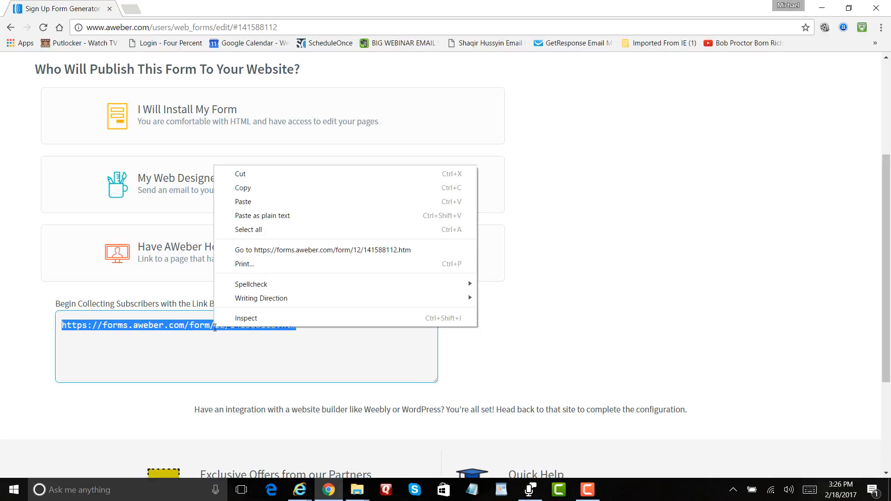
{"action": "left_click", "coordinate": [271, 188]}
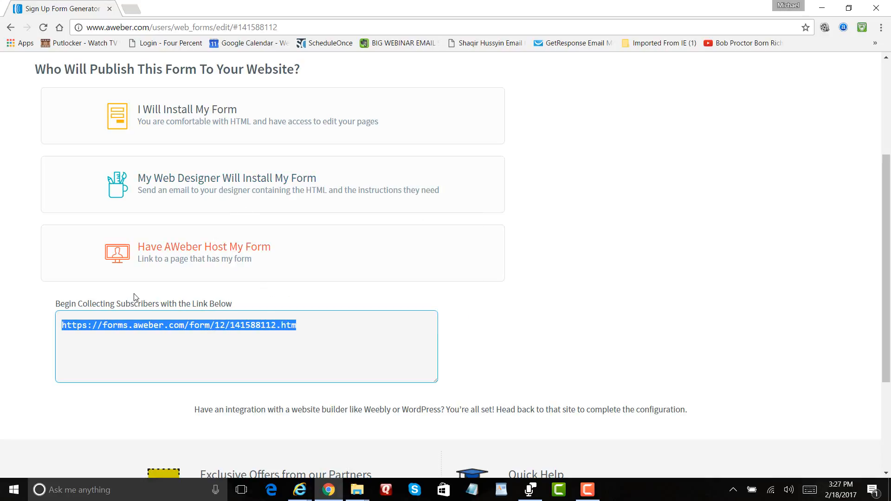
Preview the hosted form by opening the copied link in a new browser tab, and return to the start of the Publish page
{"action": "left_click", "coordinate": [132, 9]}
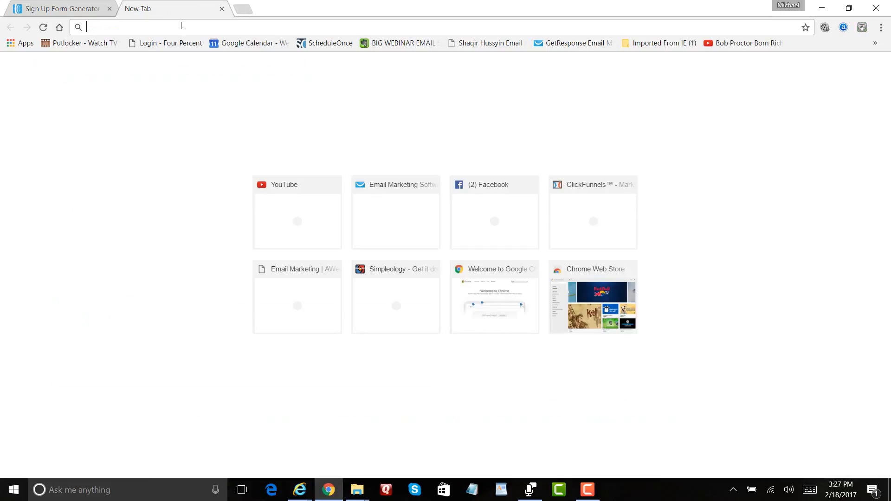
{"action": "right_click", "coordinate": [181, 26]}
{"action": "left_click", "coordinate": [215, 95]}
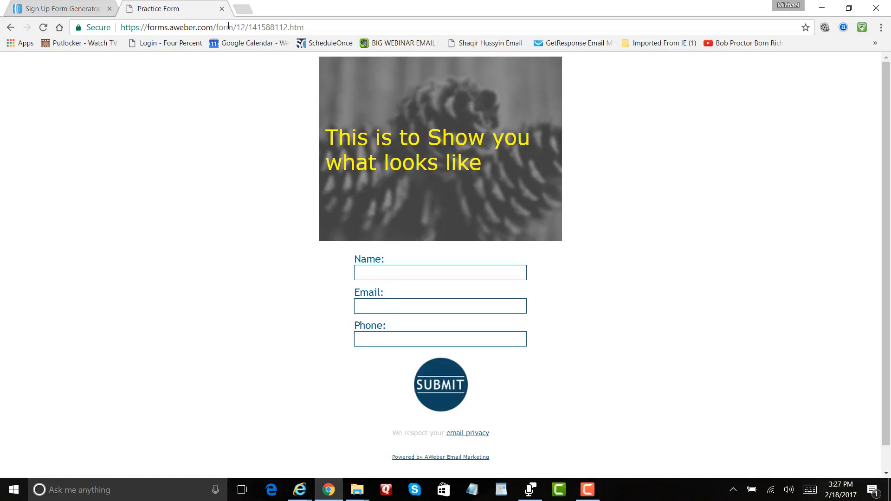
{"action": "left_click", "coordinate": [222, 9]}
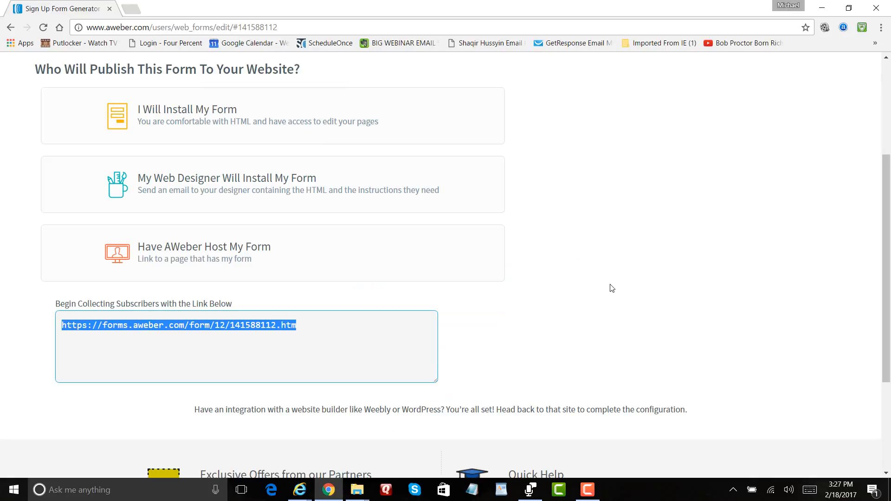
{"action": "scroll", "coordinate": [612, 289], "scroll_direction": "up", "scroll_amount": 3}
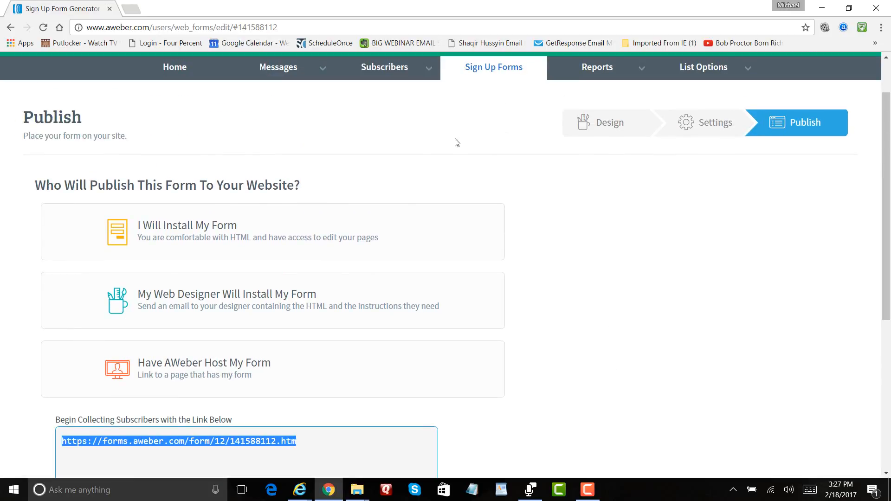
{"action": "scroll", "coordinate": [461, 186], "scroll_direction": "up", "scroll_amount": 2}
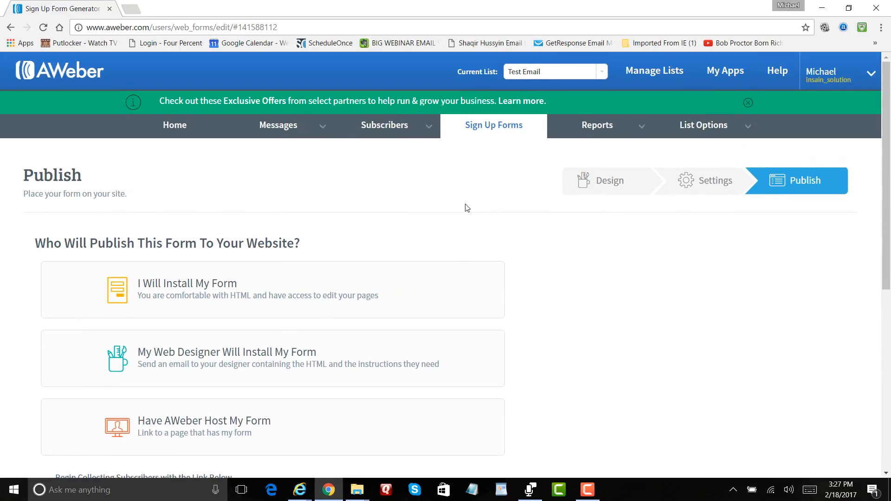